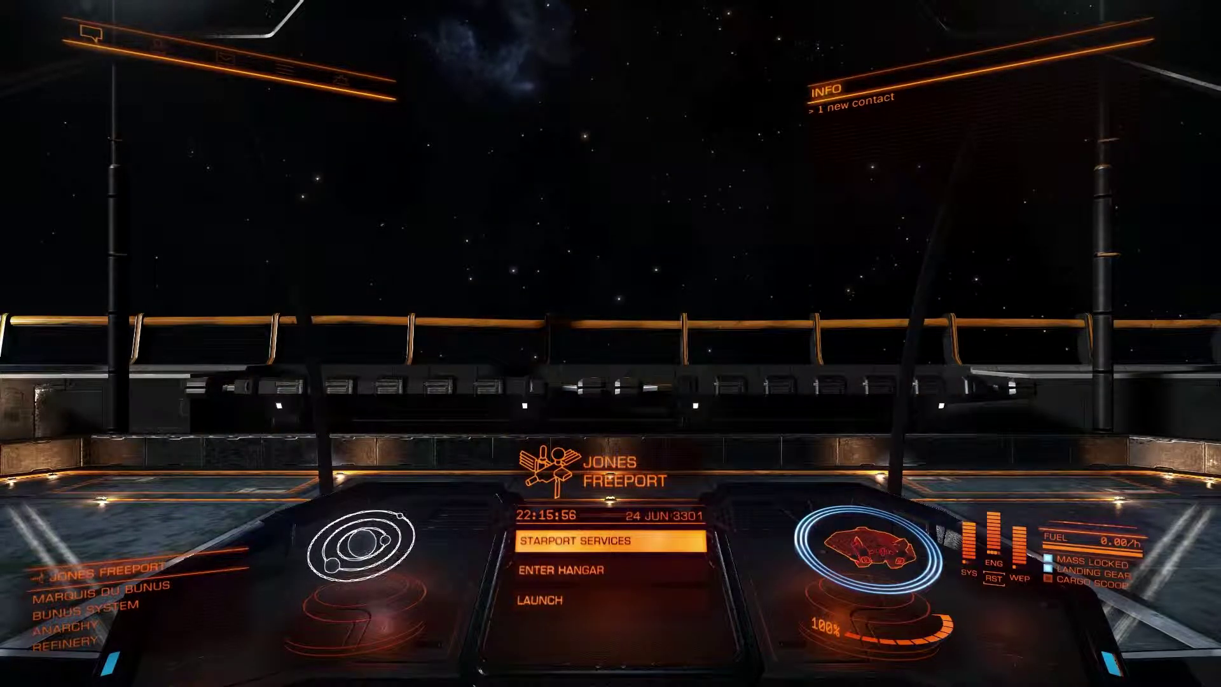
Step: Review the navigation panel and all pages of the ship's systems panel, from status through modules, fire groups and cargo to functions
key(1)
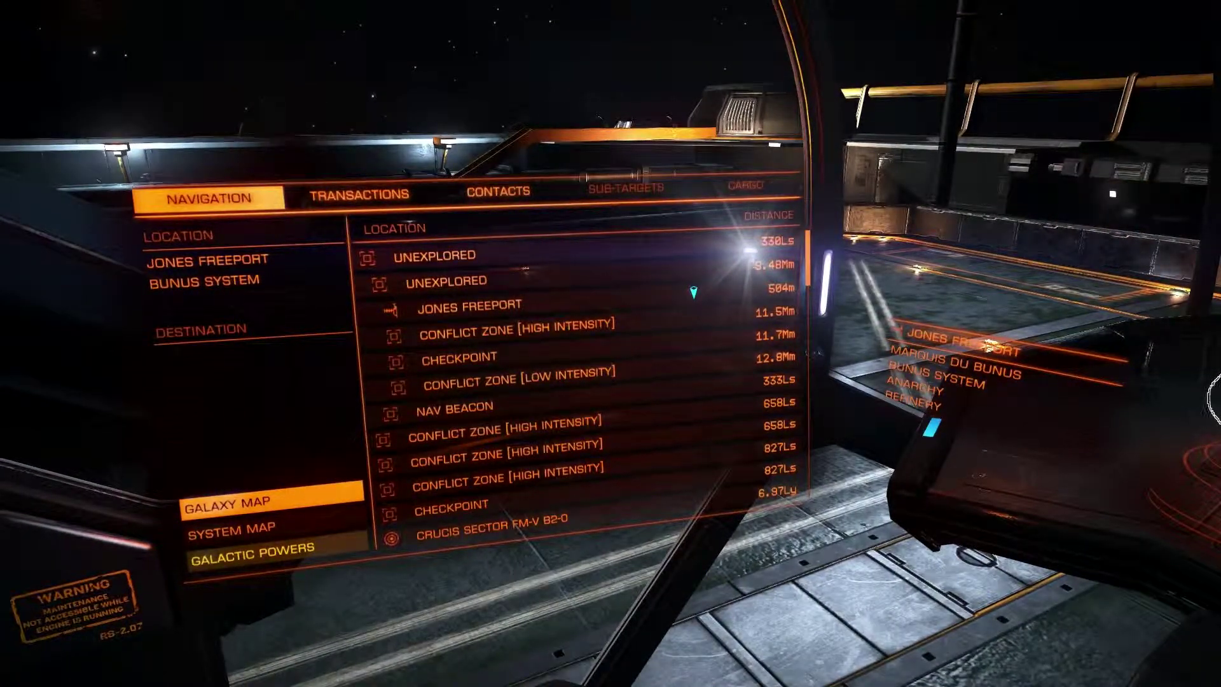
key(1)
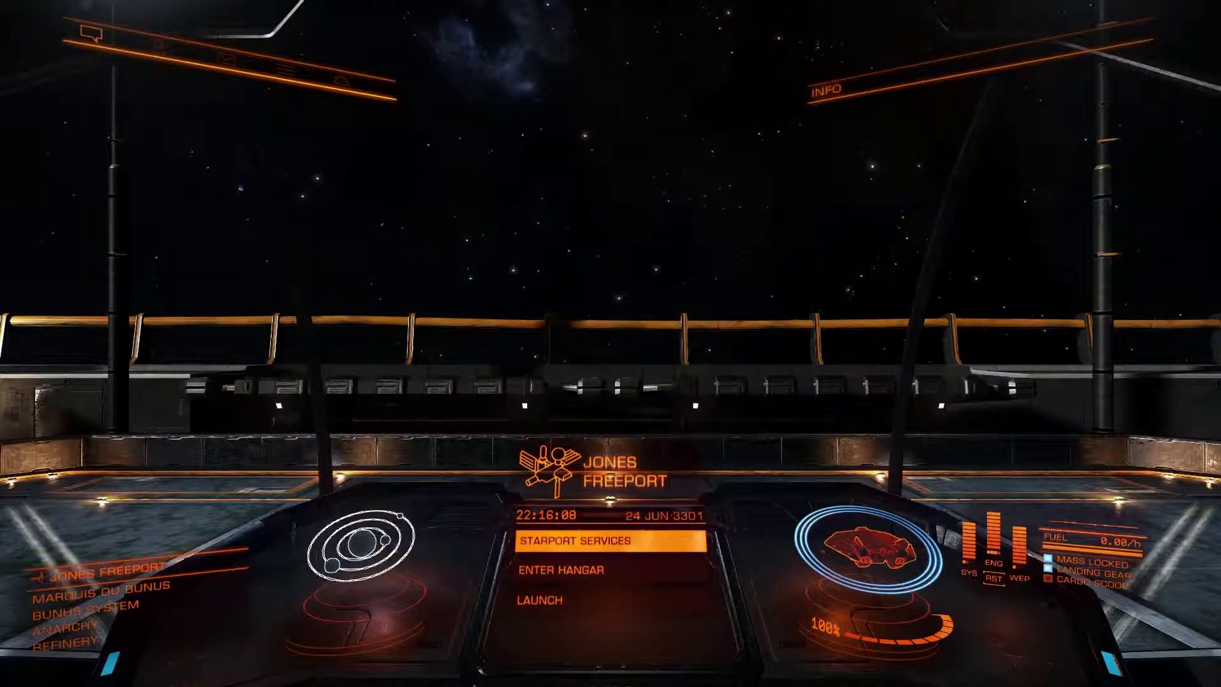
key(4)
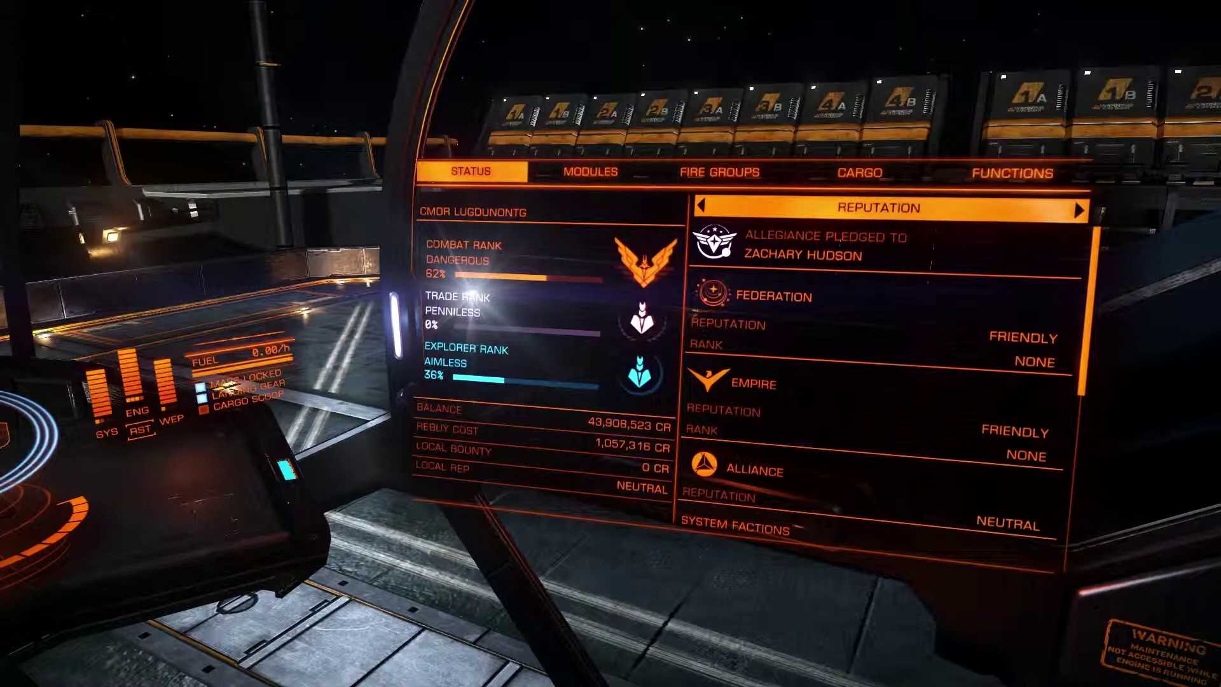
key(e)
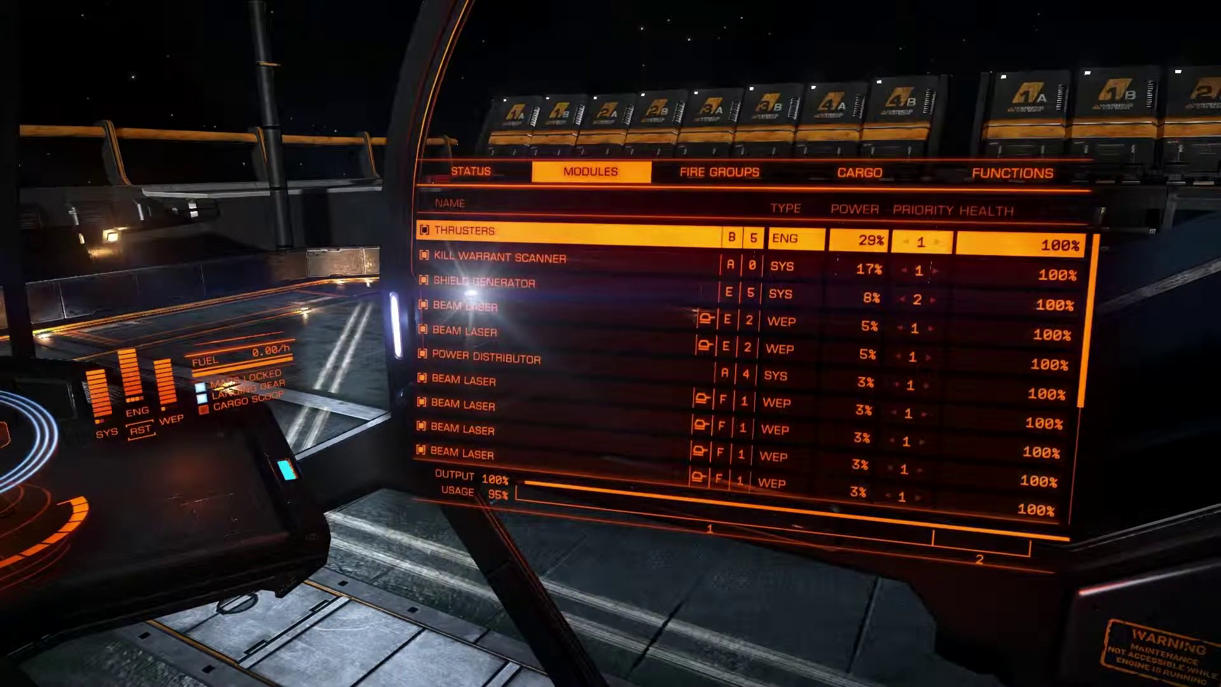
key(e)
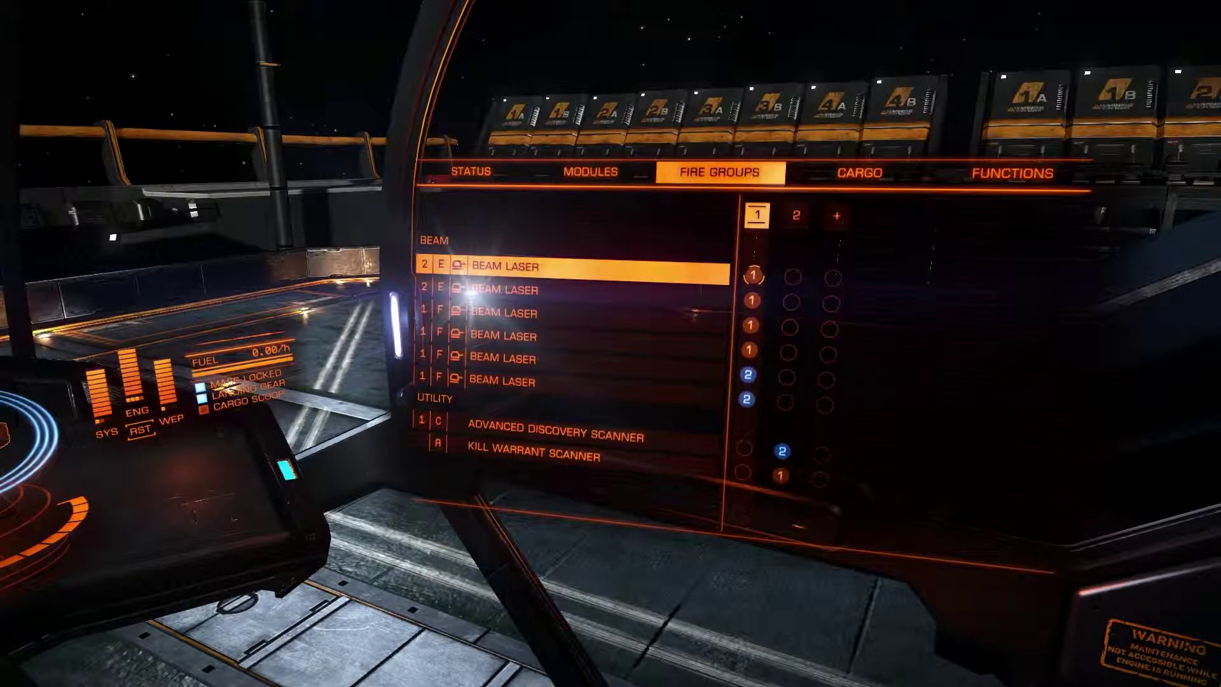
key(e)
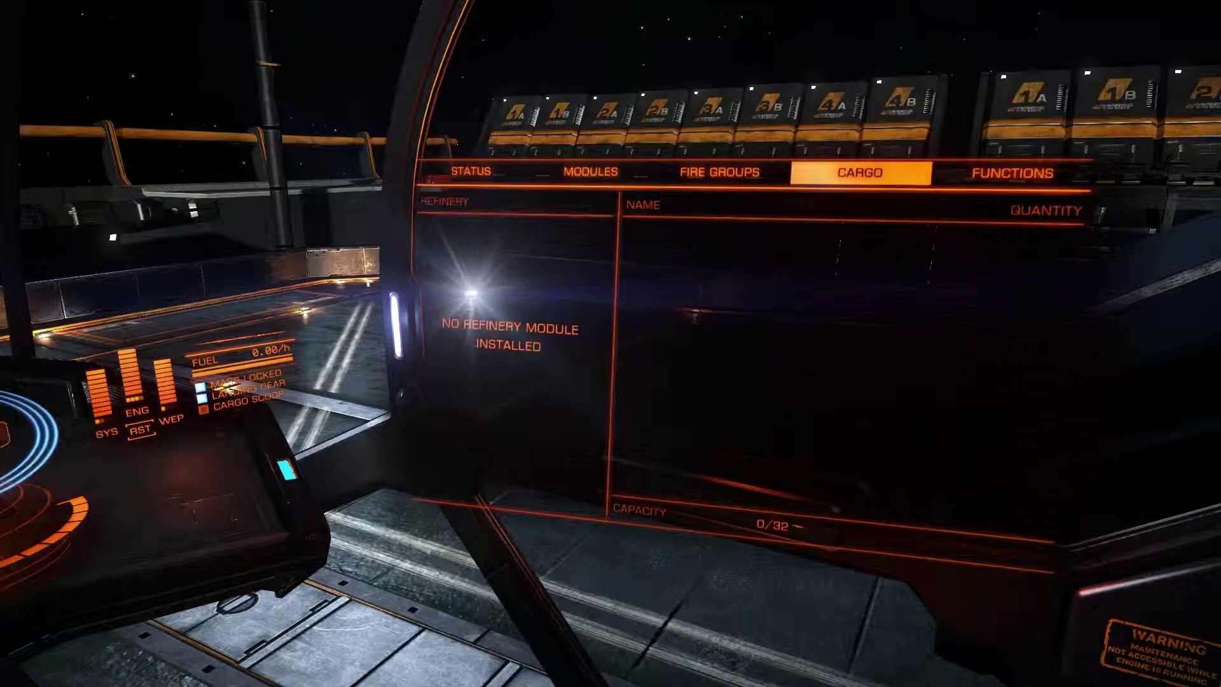
key(e)
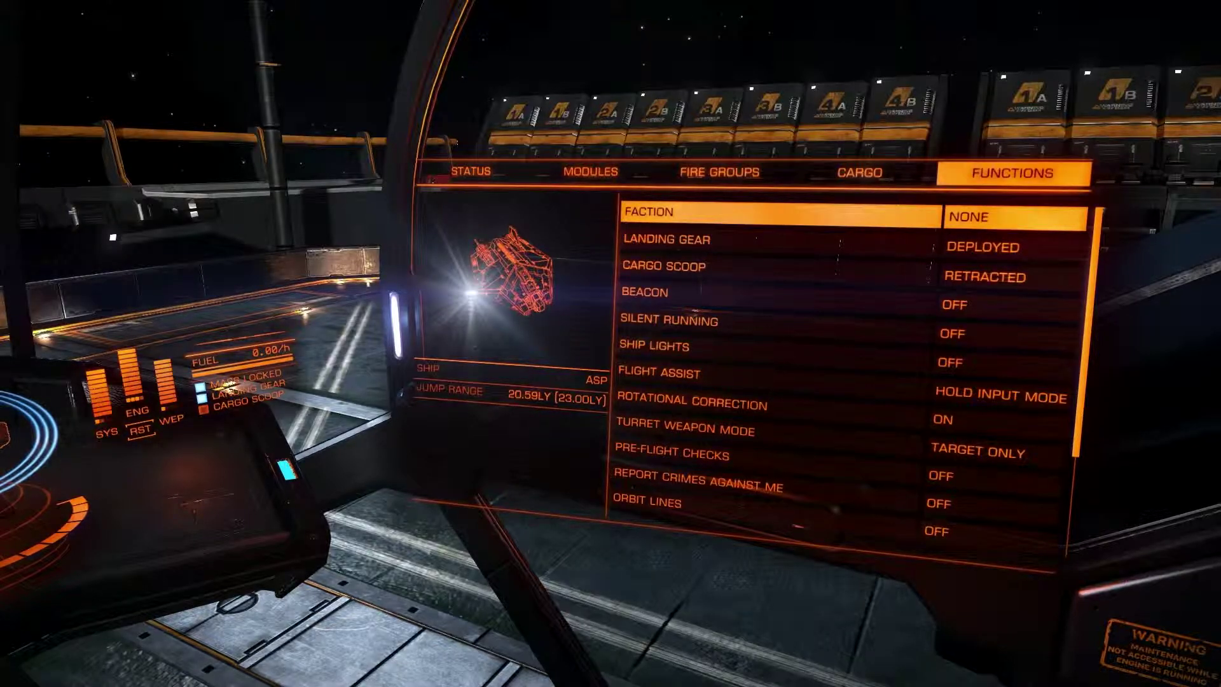
key(BackSpace)
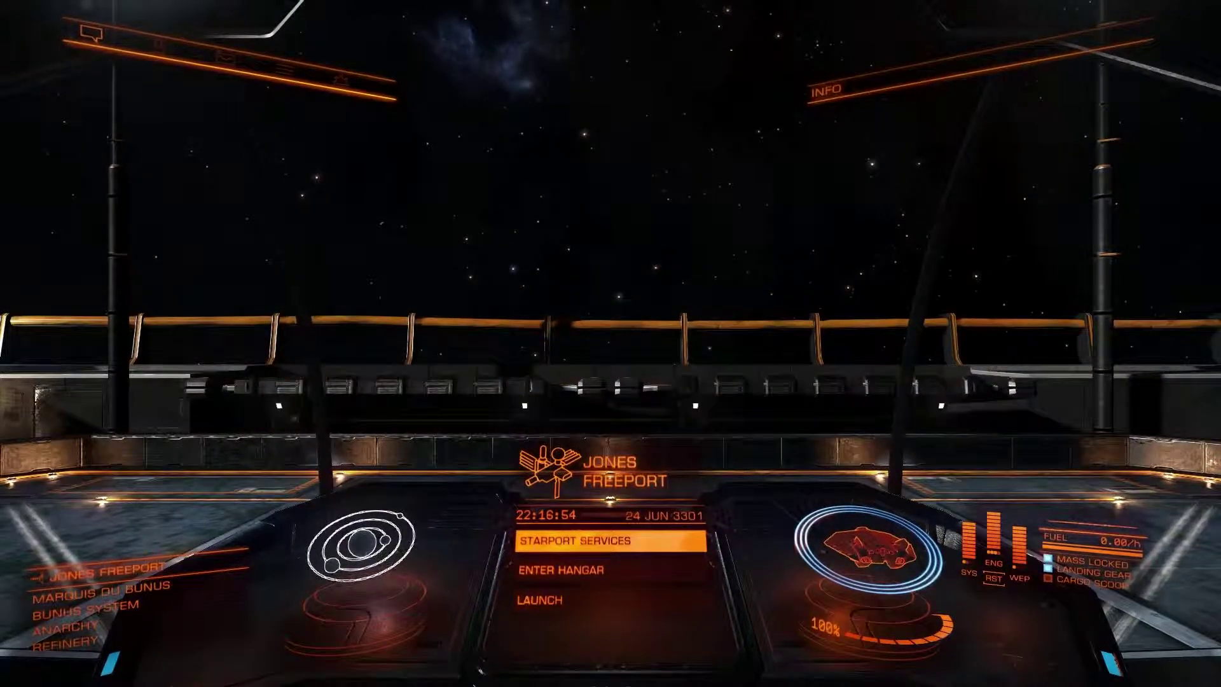
Step: View the communications panel with its local chat entry and return to the cockpit view
key(2)
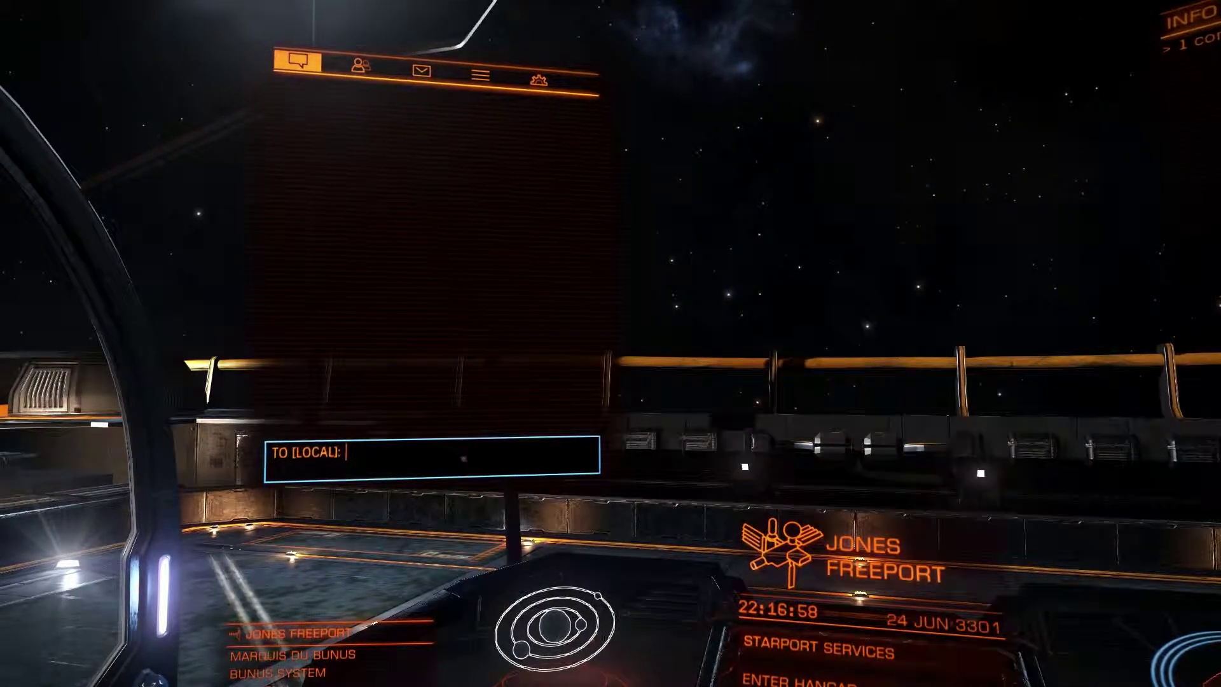
key(Escape)
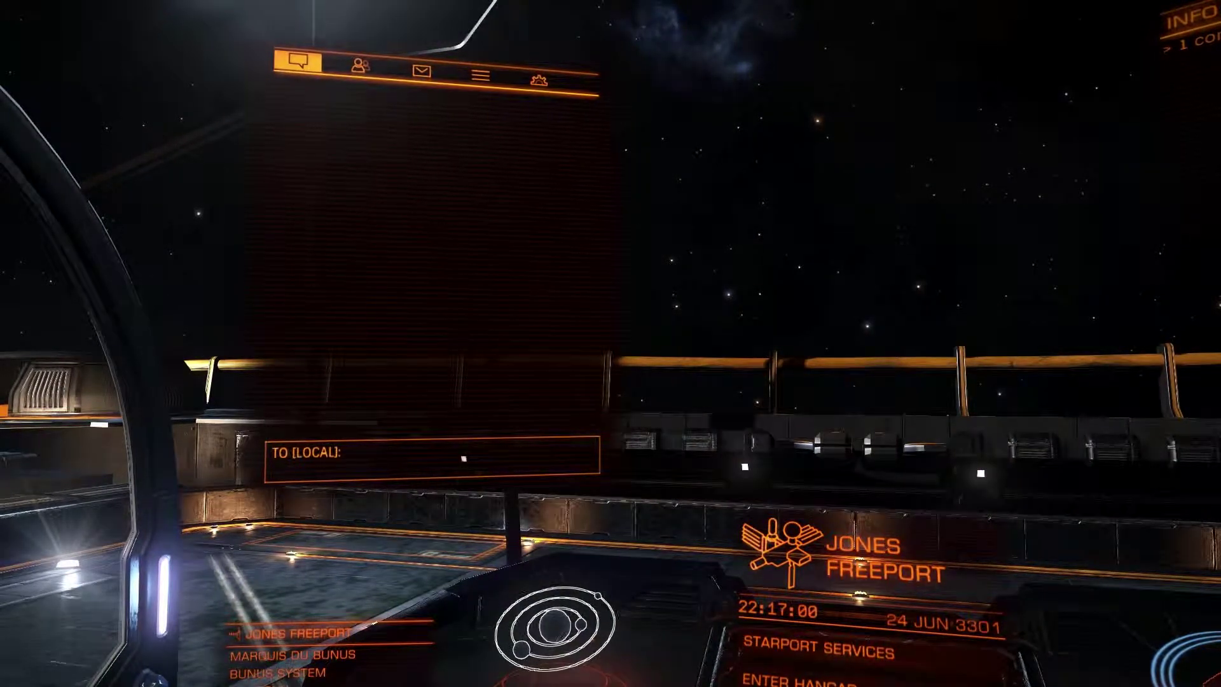
key(2)
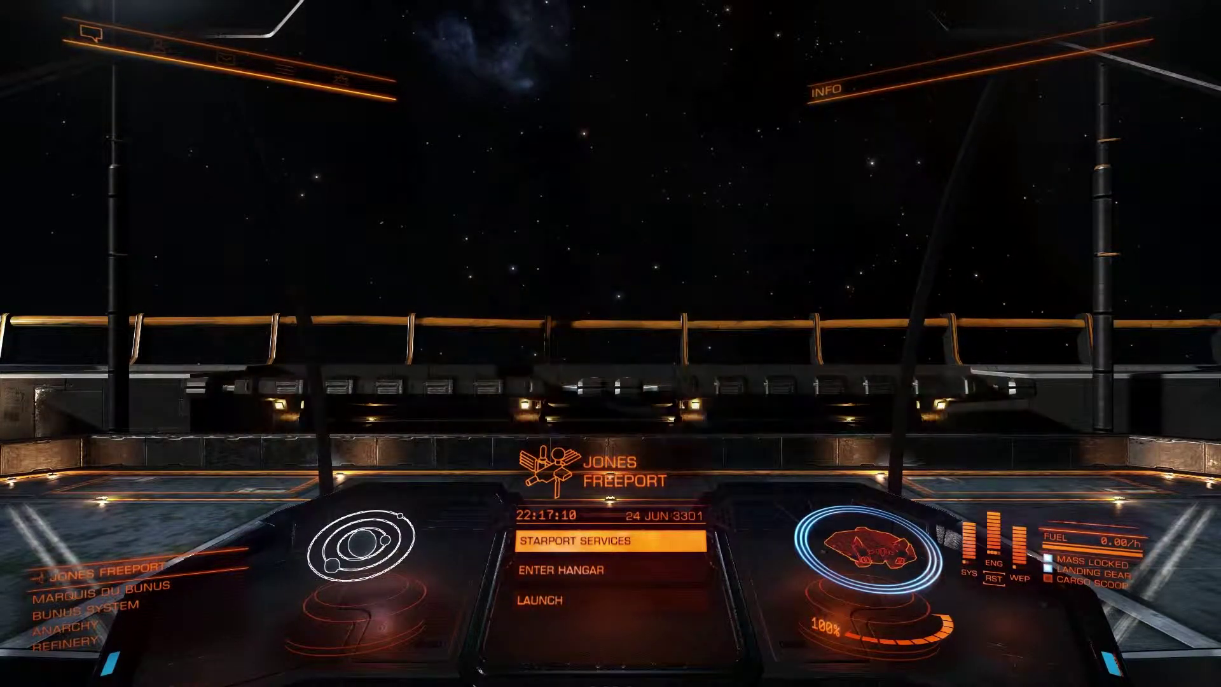
Step: Launch the ship from Jones Freeport, fly clear of the outpost and retract the landing gear
key(s)
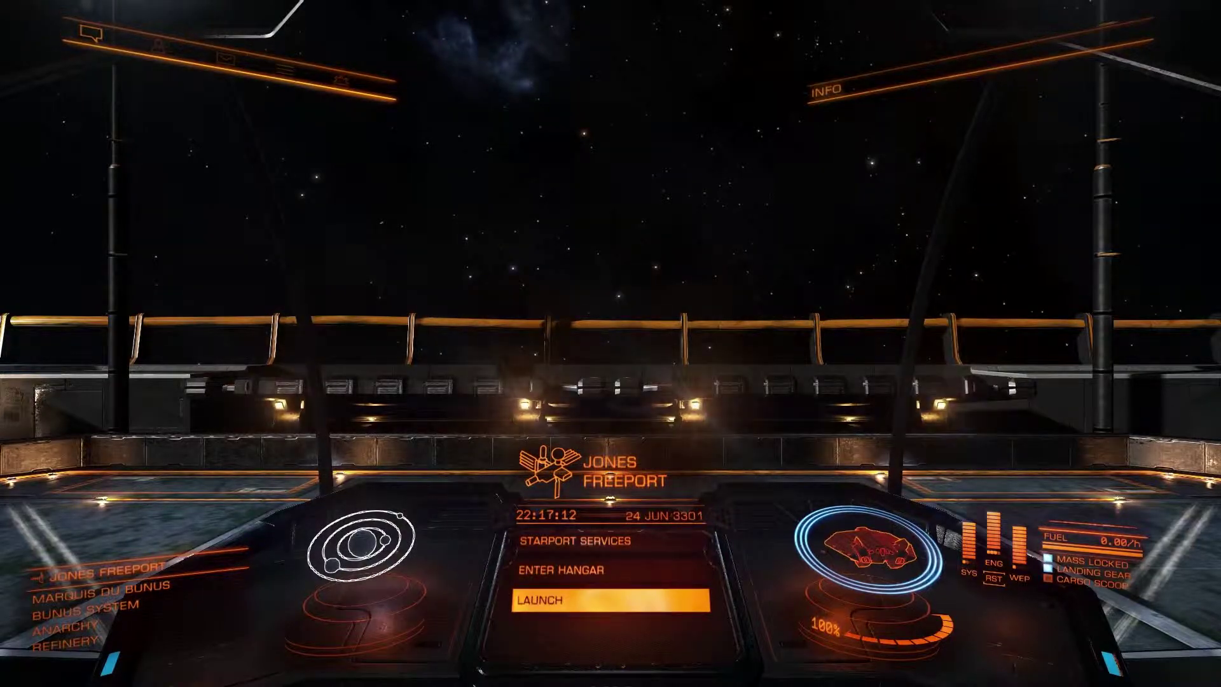
key(space)
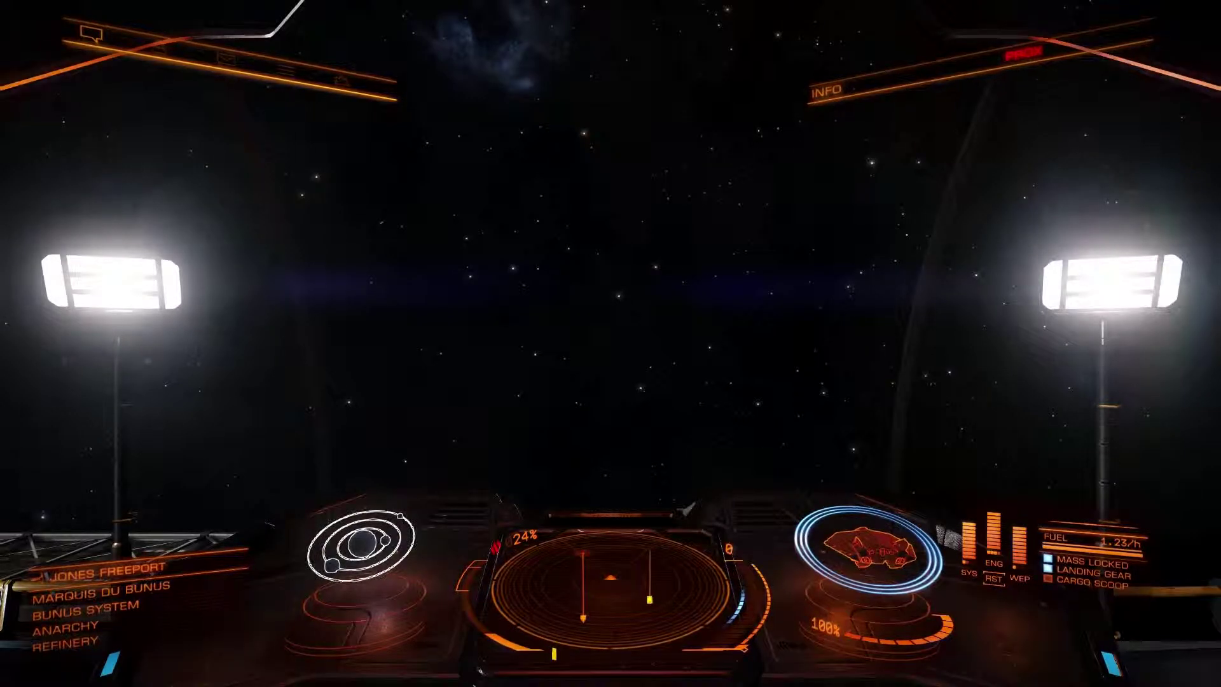
key(w)
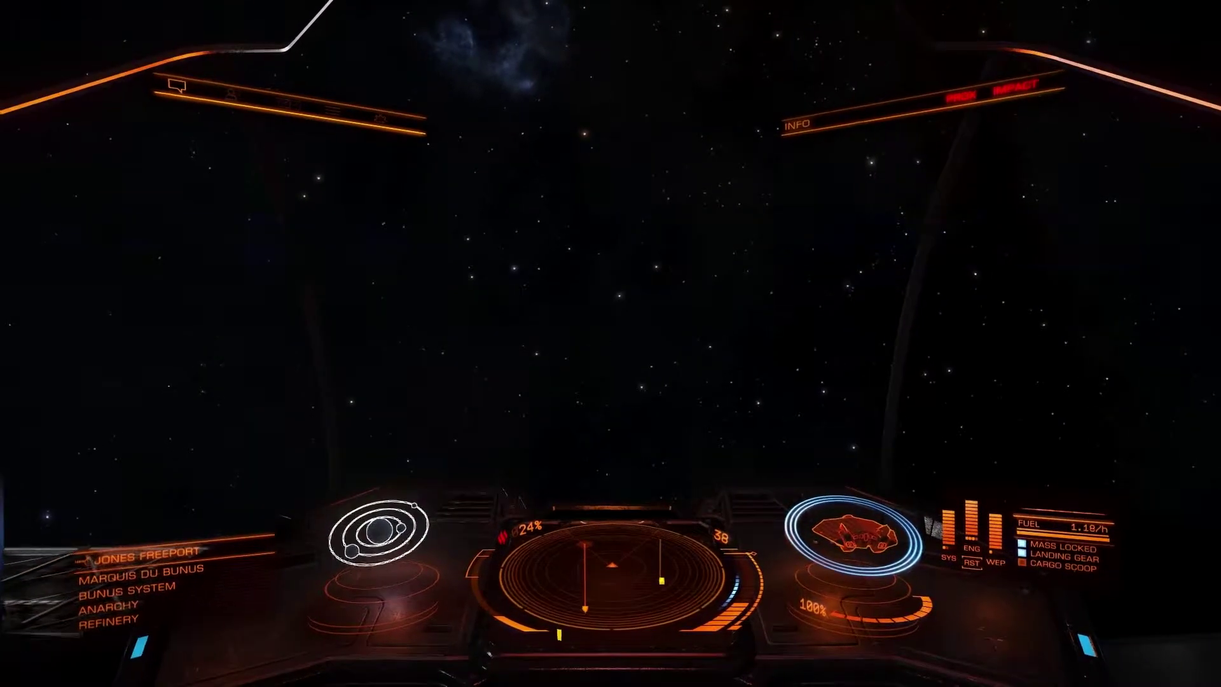
key(l)
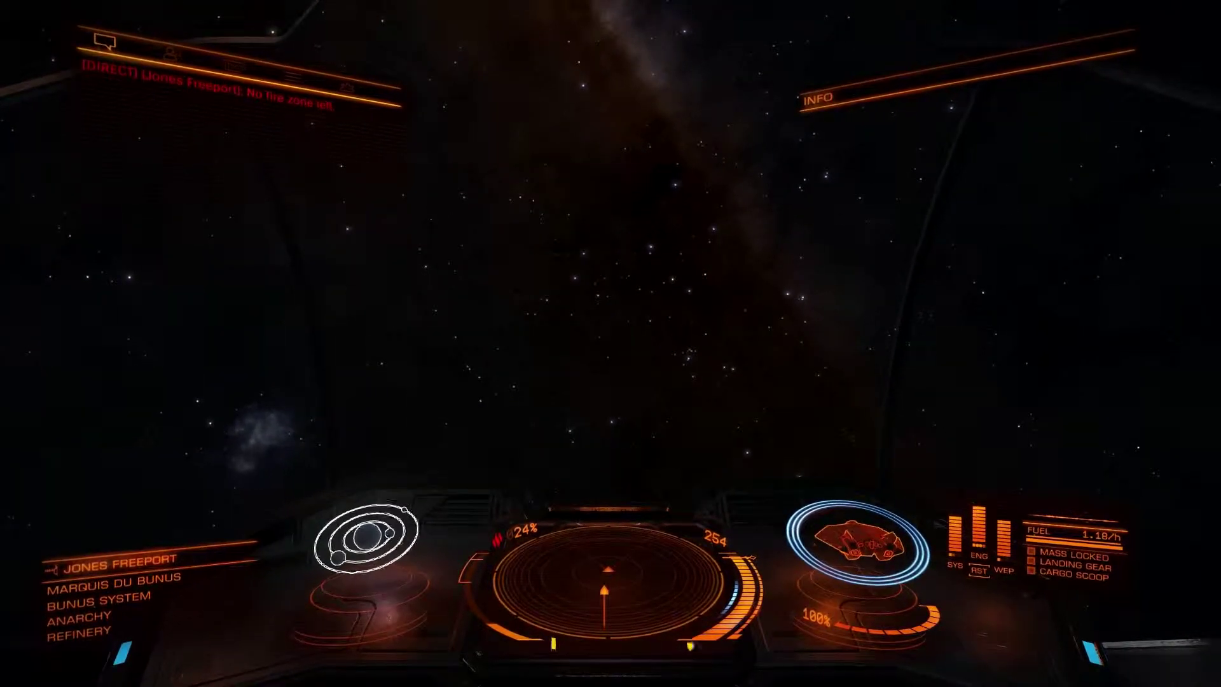
Step: Lock the unexplored location 330 Ls away as the navigation destination
key(1)
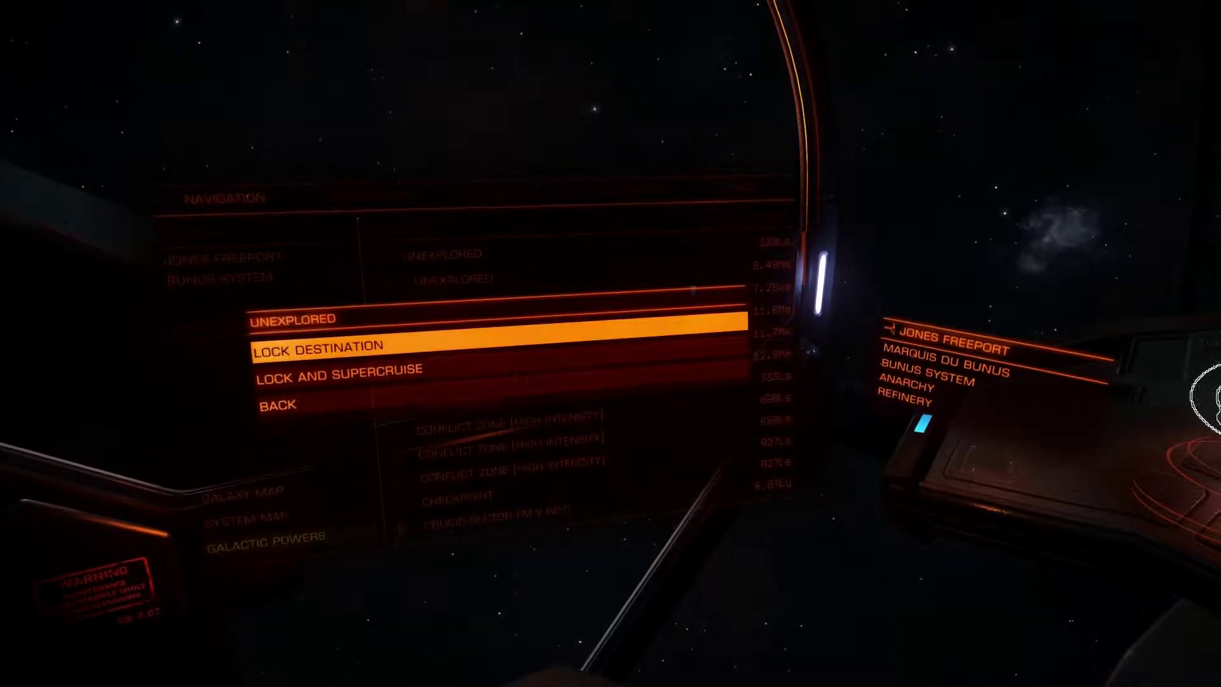
key(space)
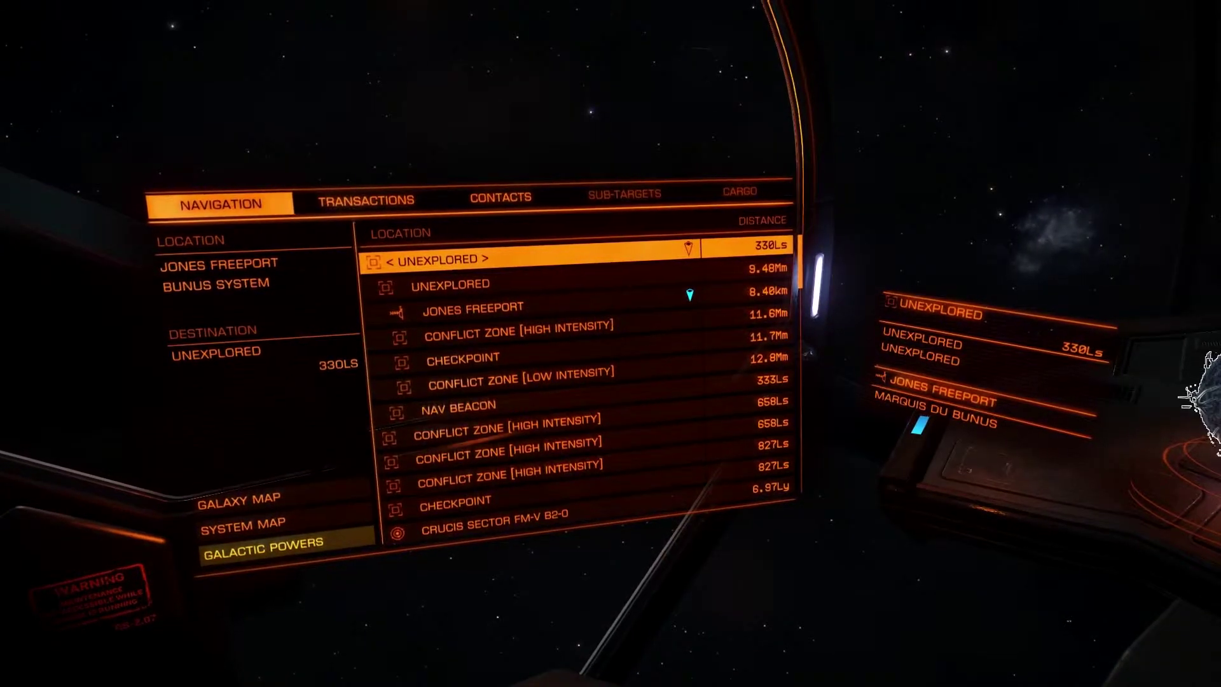
key(BackSpace)
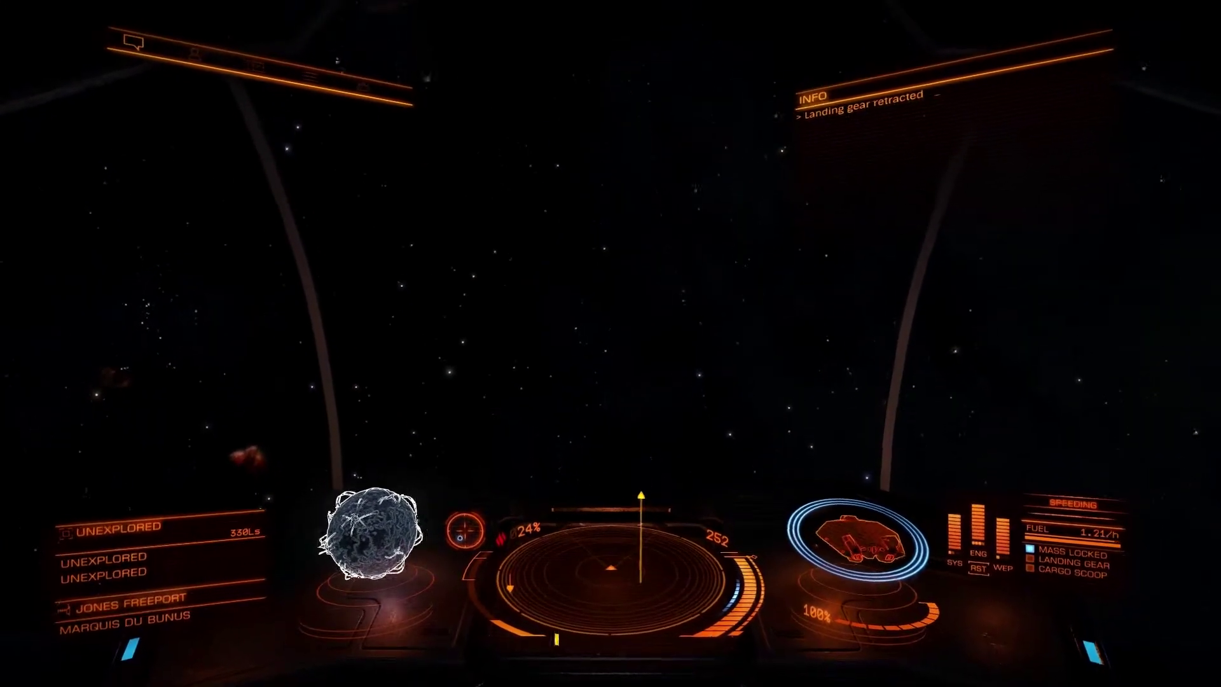
Step: Lock Jones Freeport as the navigation destination and return to the cockpit view
key(1)
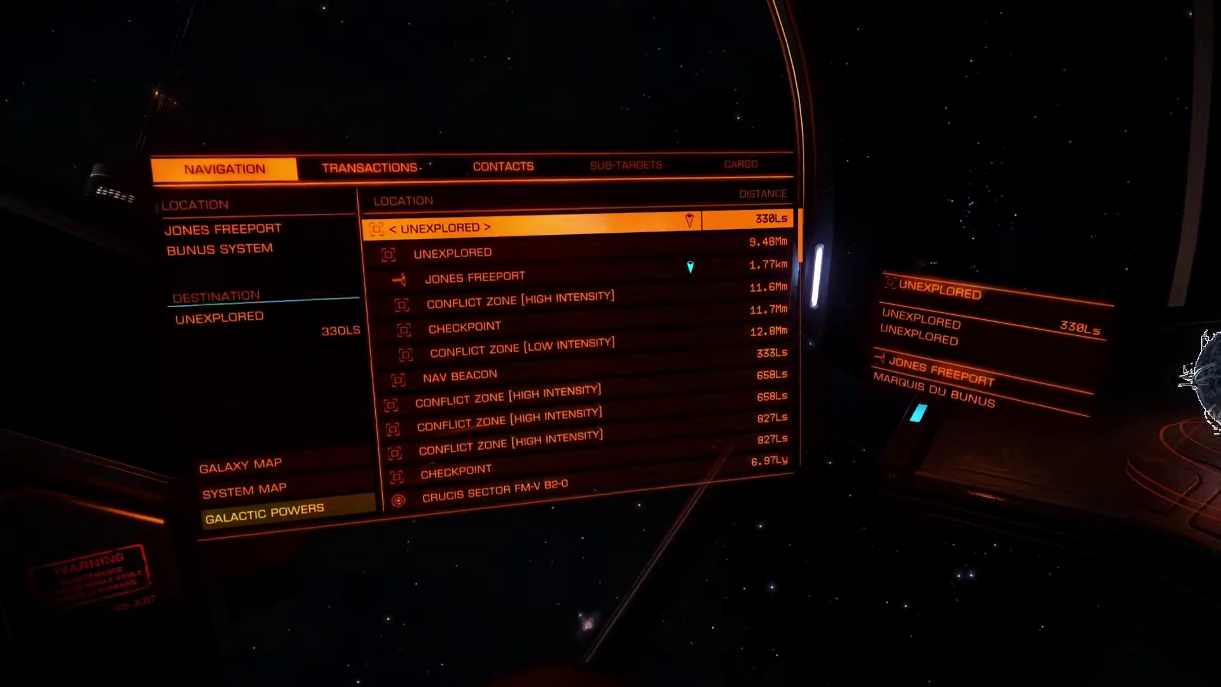
key(s)
key(s)
key(space)
key(space)
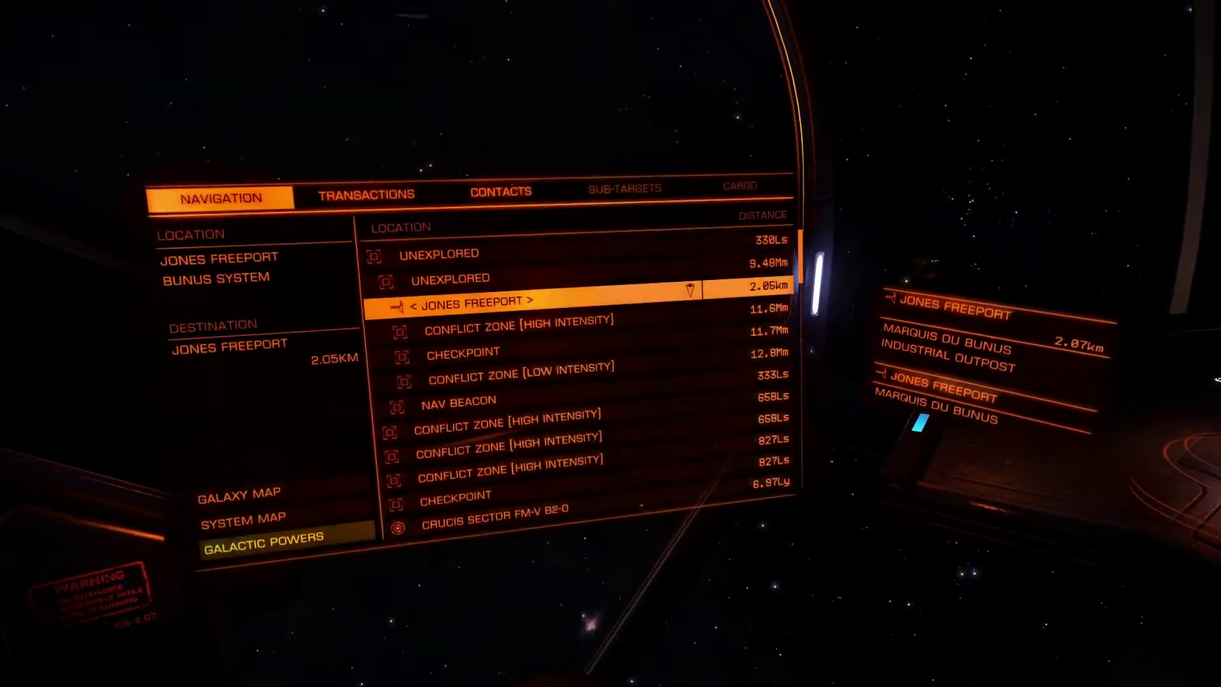
key(1)
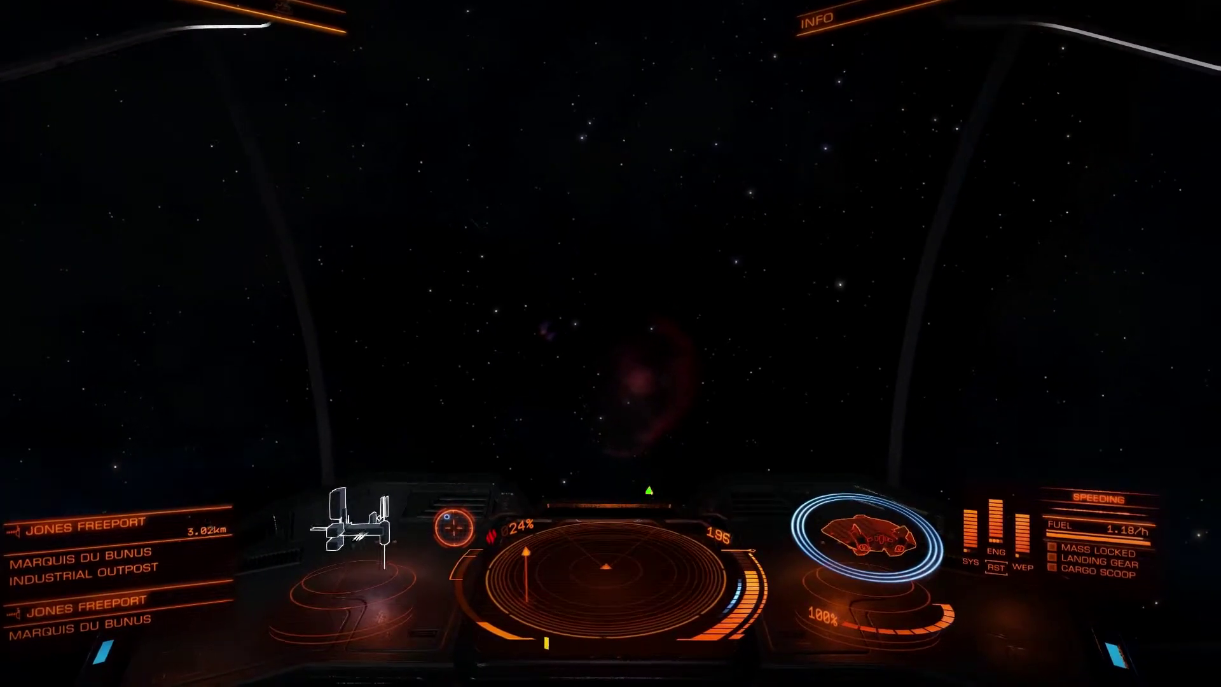
Step: Request docking at Jones Freeport and land on the assigned pad with the landing gear deployed
key(1)
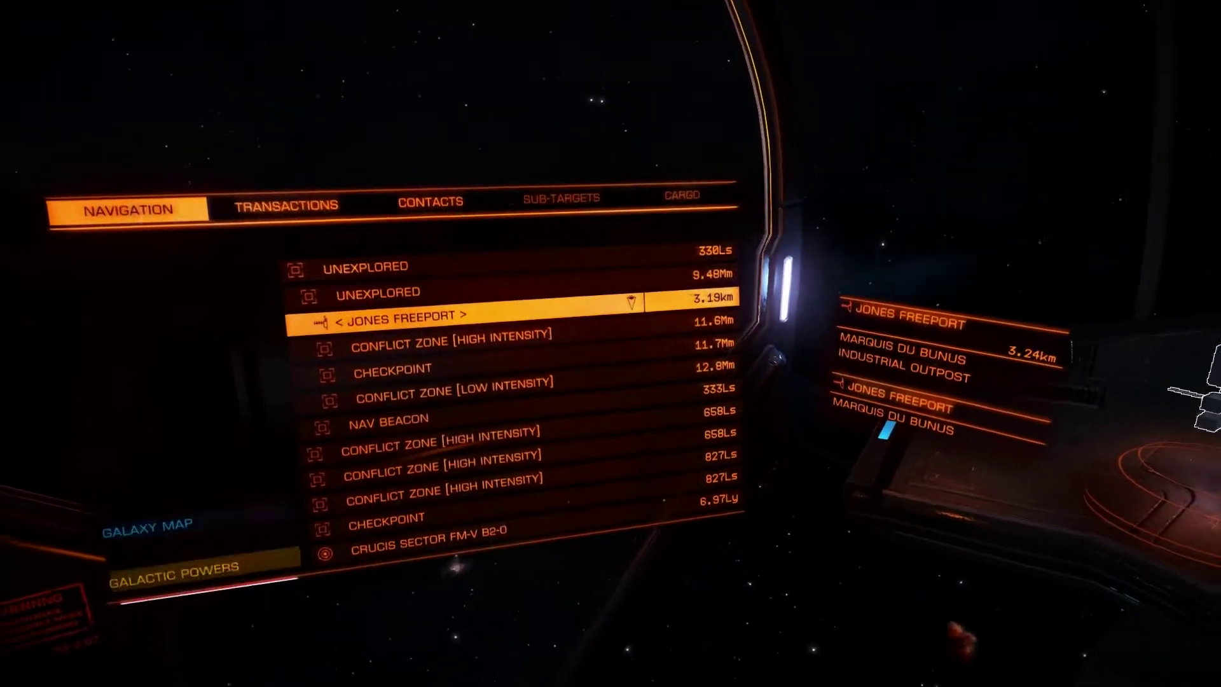
key(e)
key(e)
key(space)
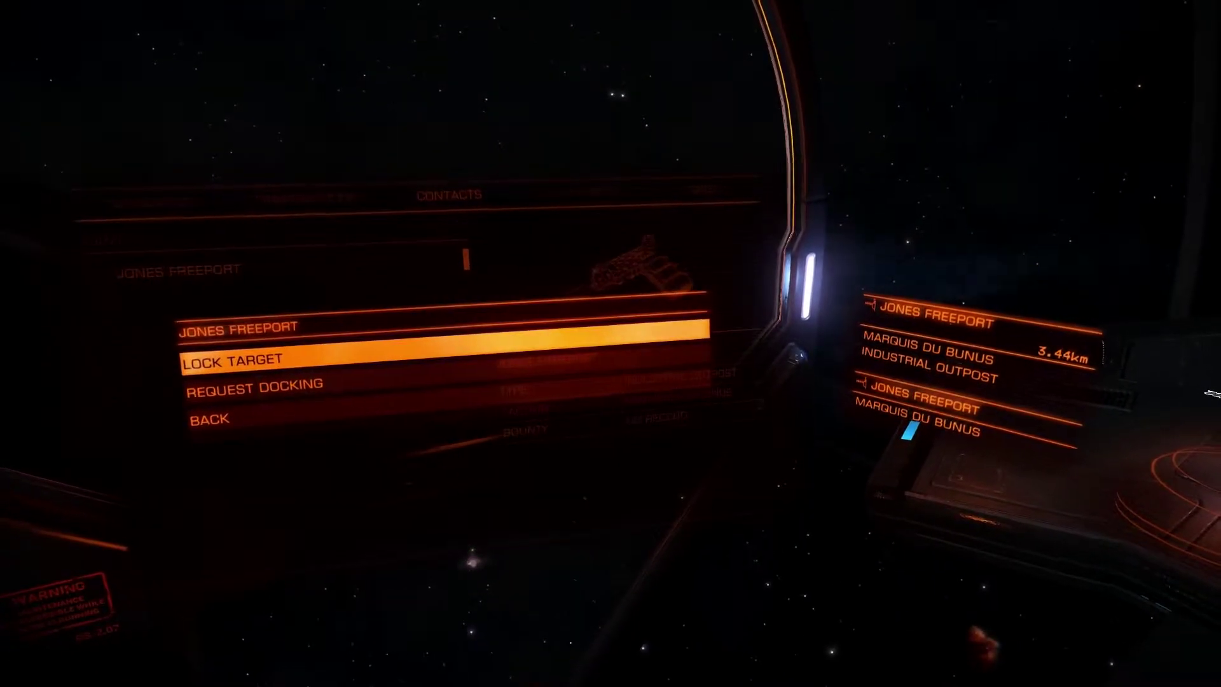
key(s)
key(space)
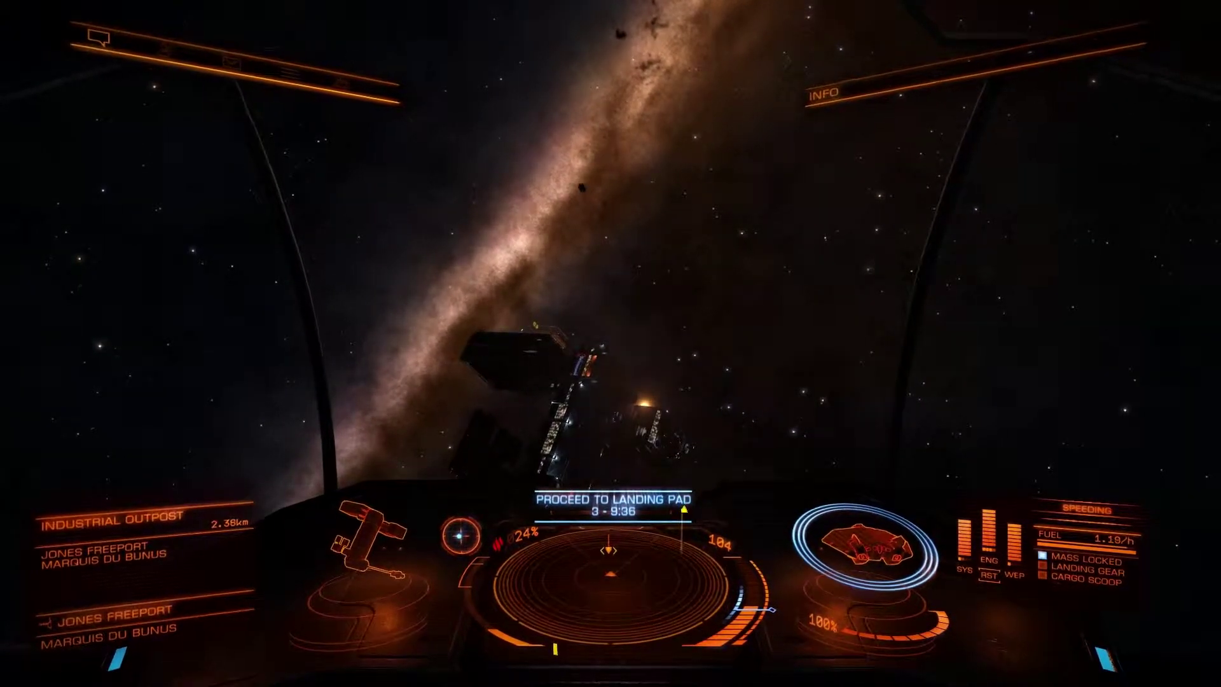
key(w)
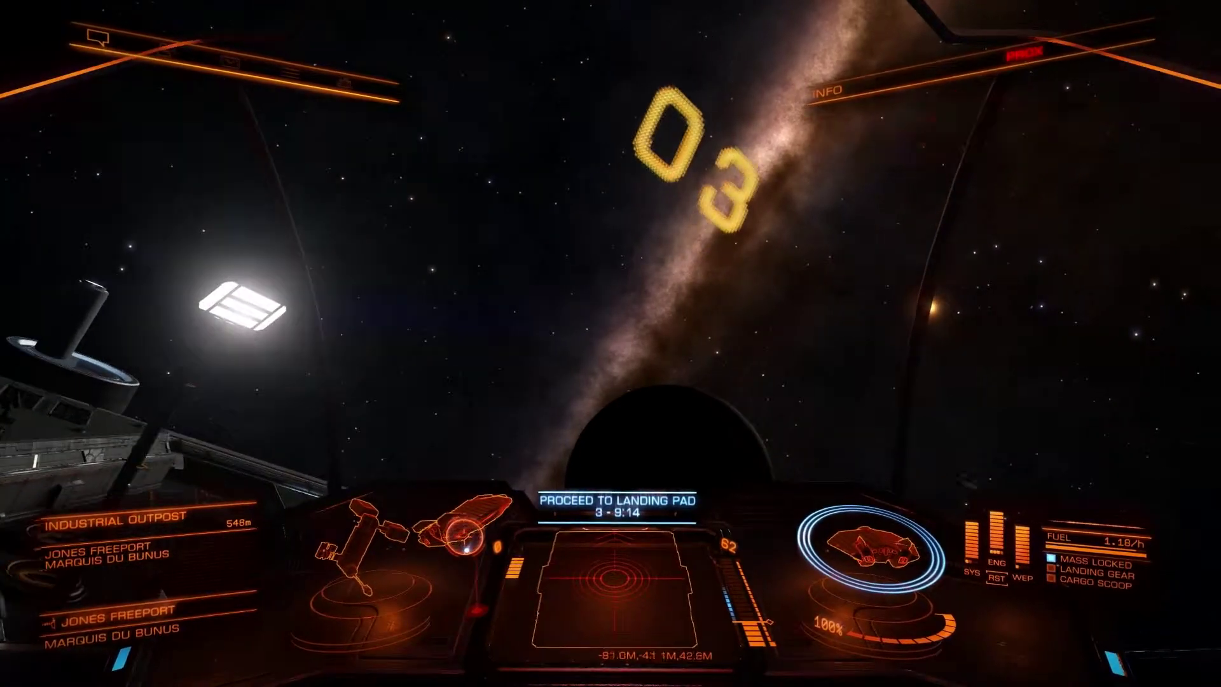
key(l)
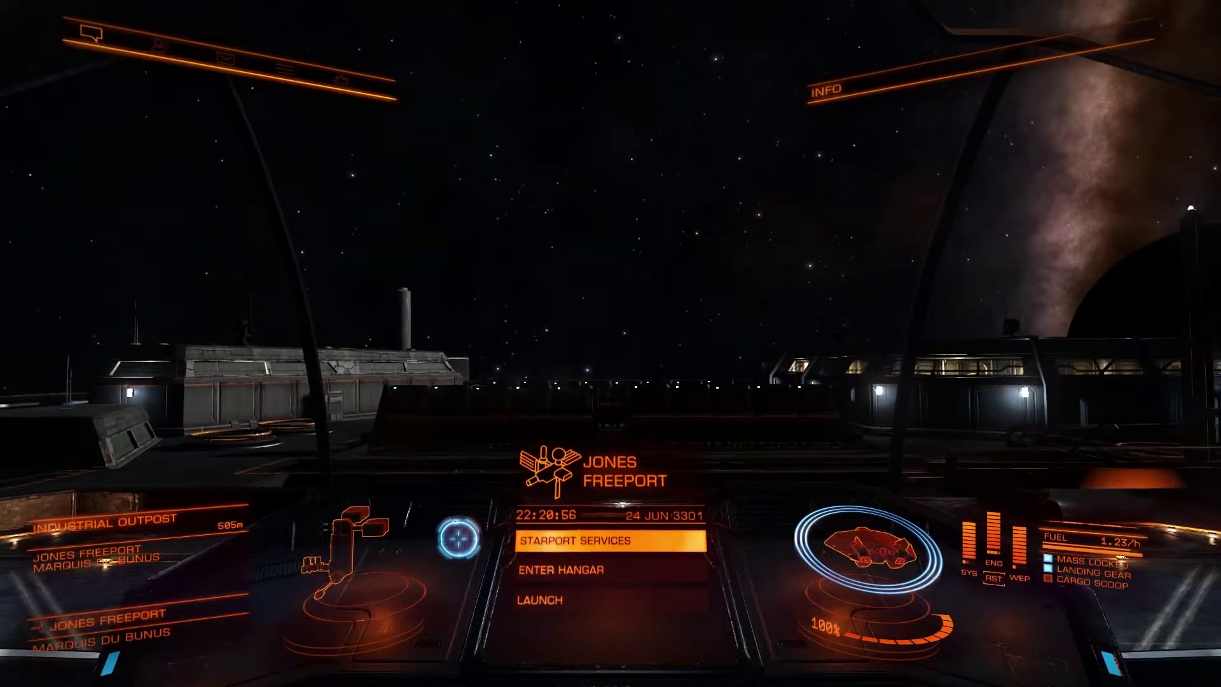
Step: Open the starport services at Jones Freeport and refuel the ship completely
key(space)
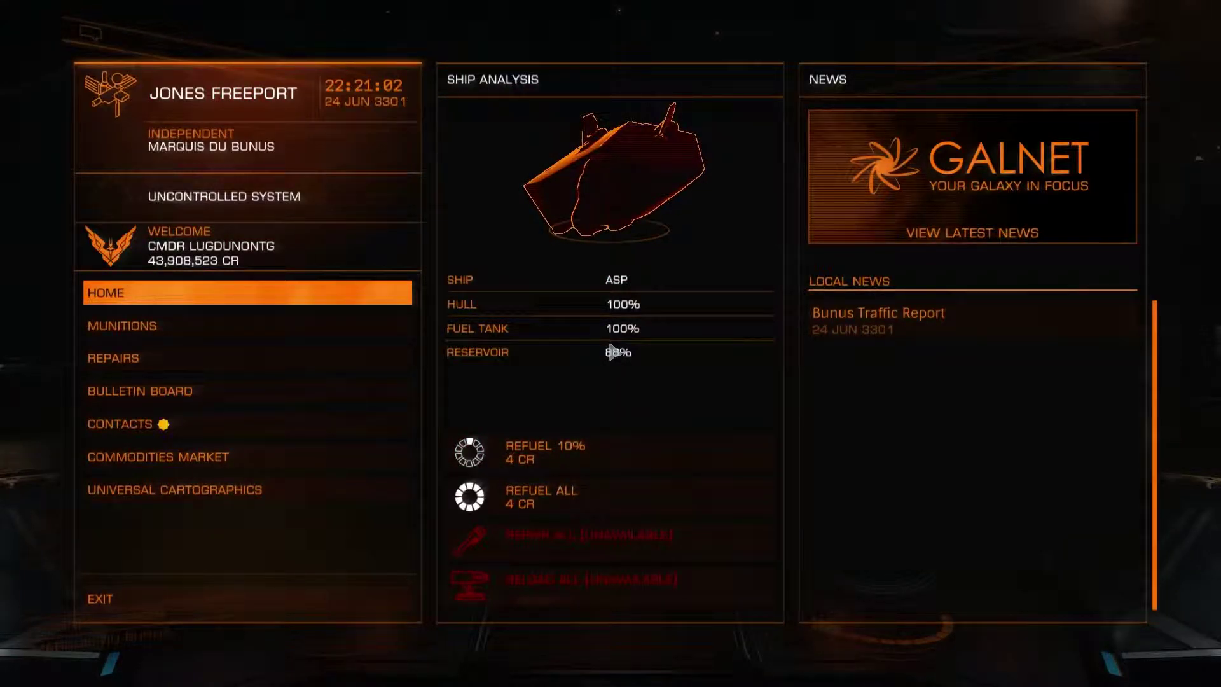
key(d)
key(s)
key(space)
key(a)
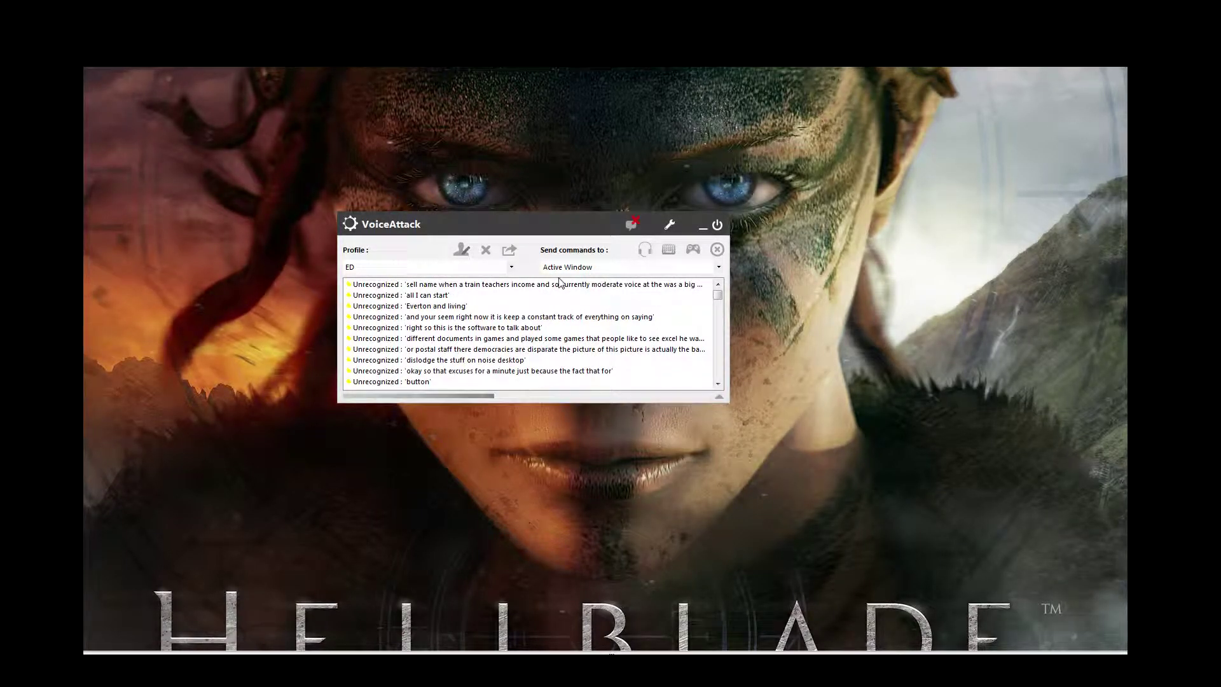
Step: Switch to VoiceAttack and add a new command to the ED profile with the spoken phrase "YouTube Test"
click(466, 260)
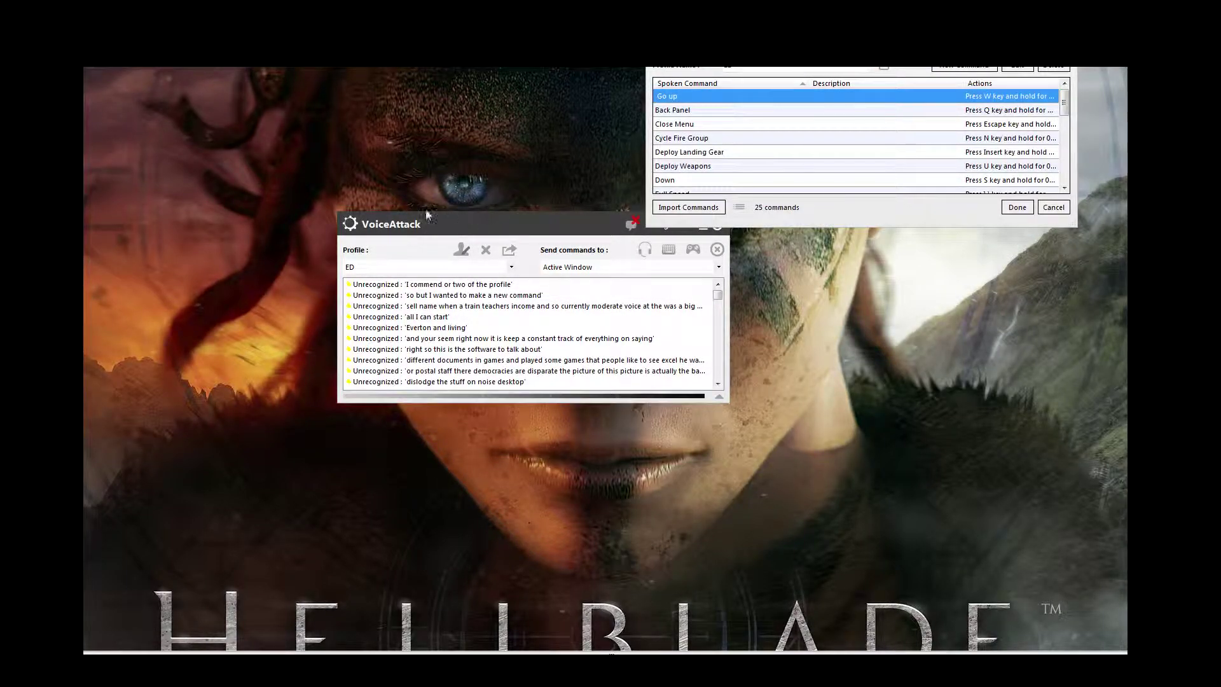
drag(769, 49, 826, 208)
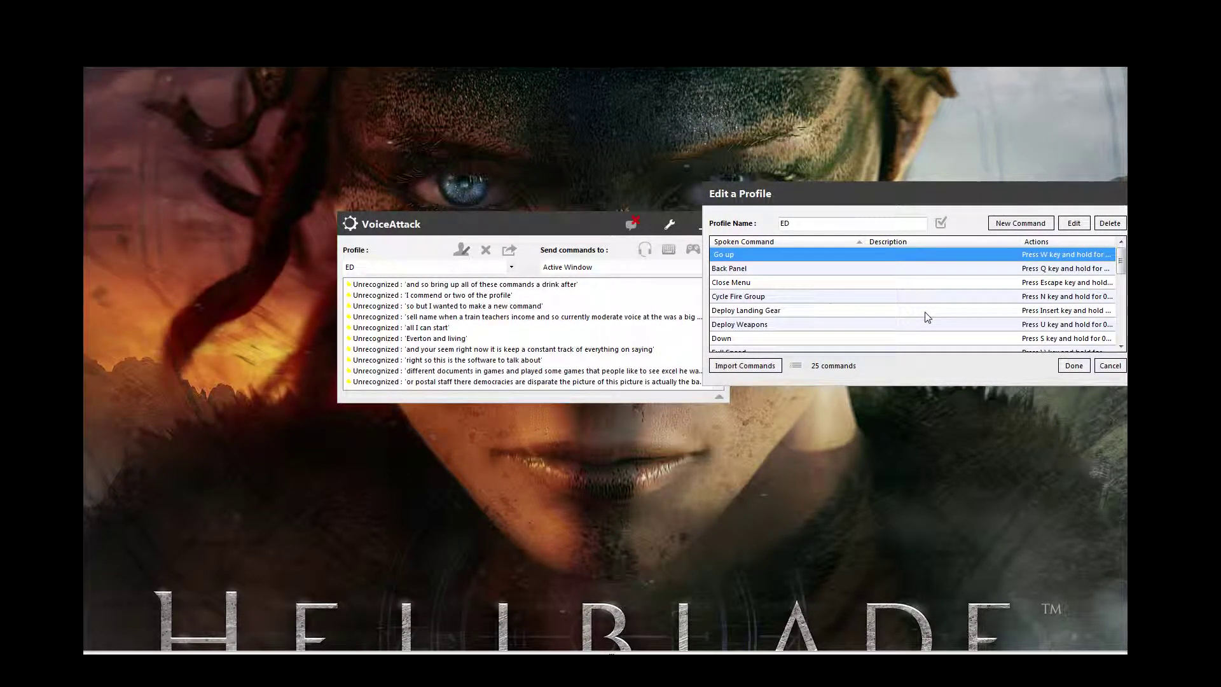
click(1007, 224)
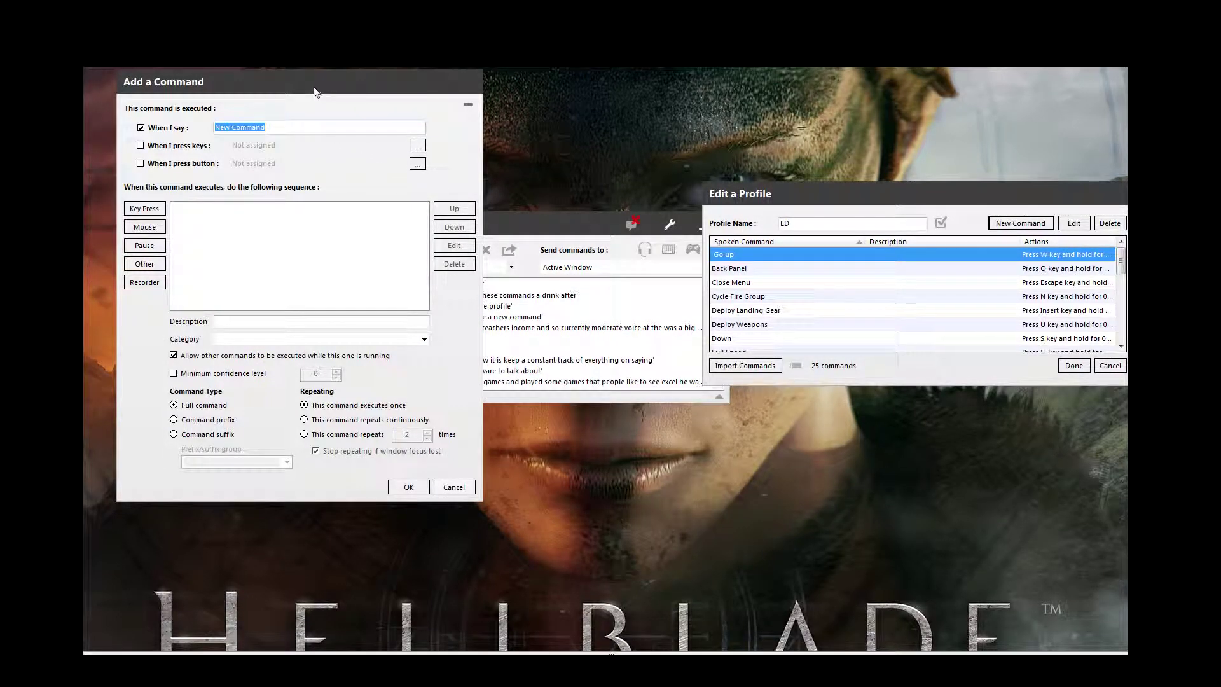
drag(316, 96, 254, 103)
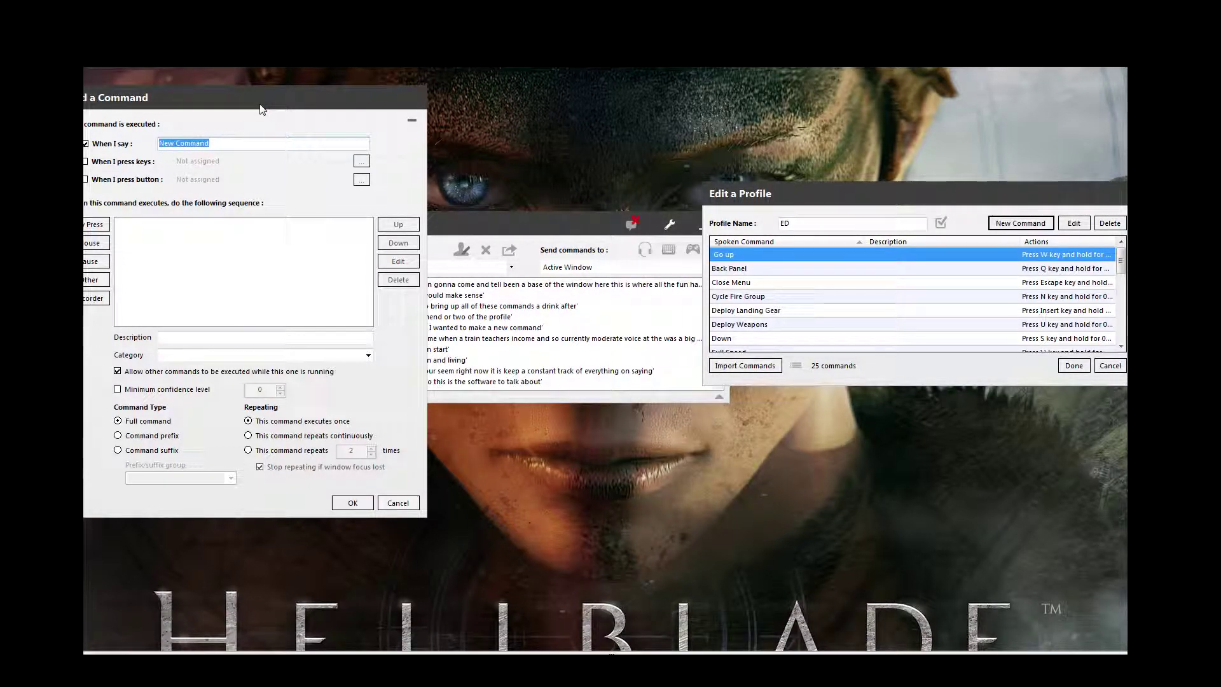
key(BackSpace)
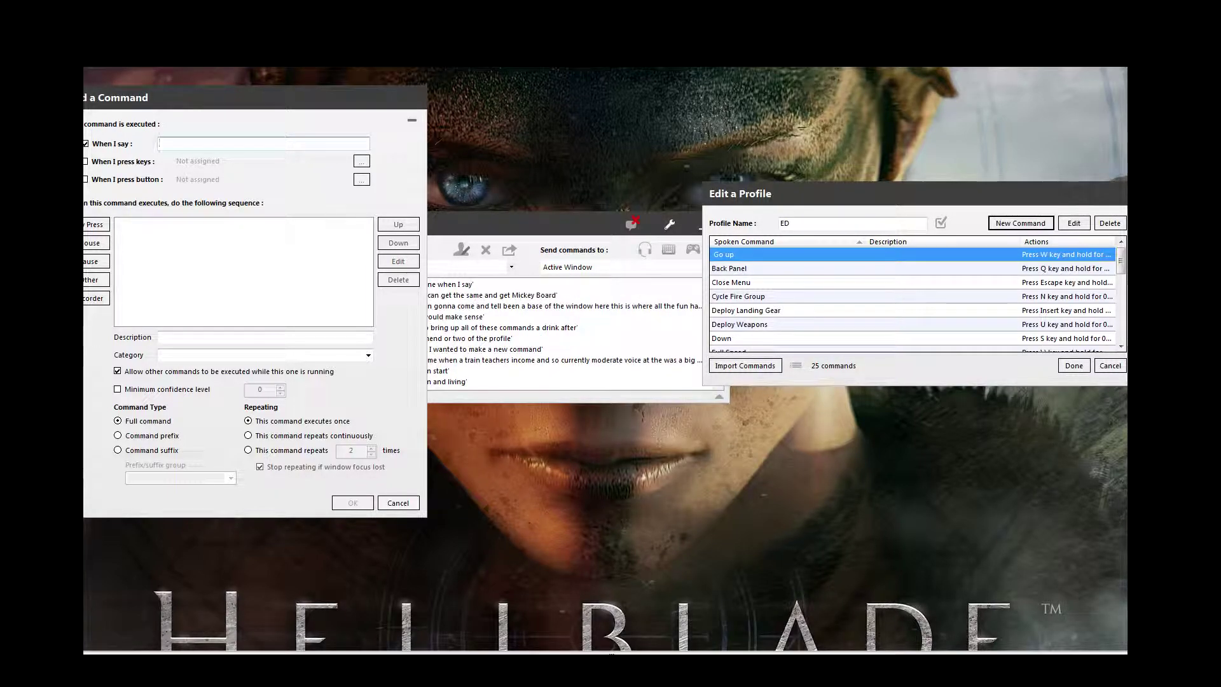
text(YouTube Test)
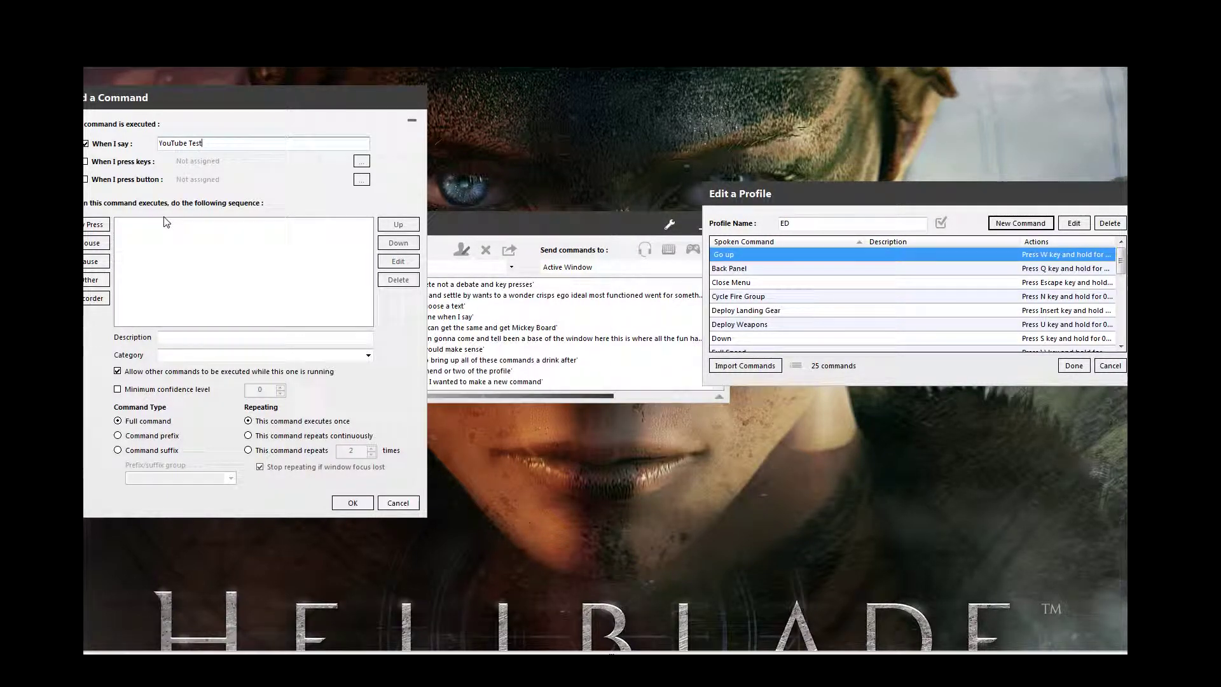
Step: Start a Say Something with Text-To-Speech action for the YouTube Test command with the text "Everything is working fine"
click(92, 279)
click(264, 278)
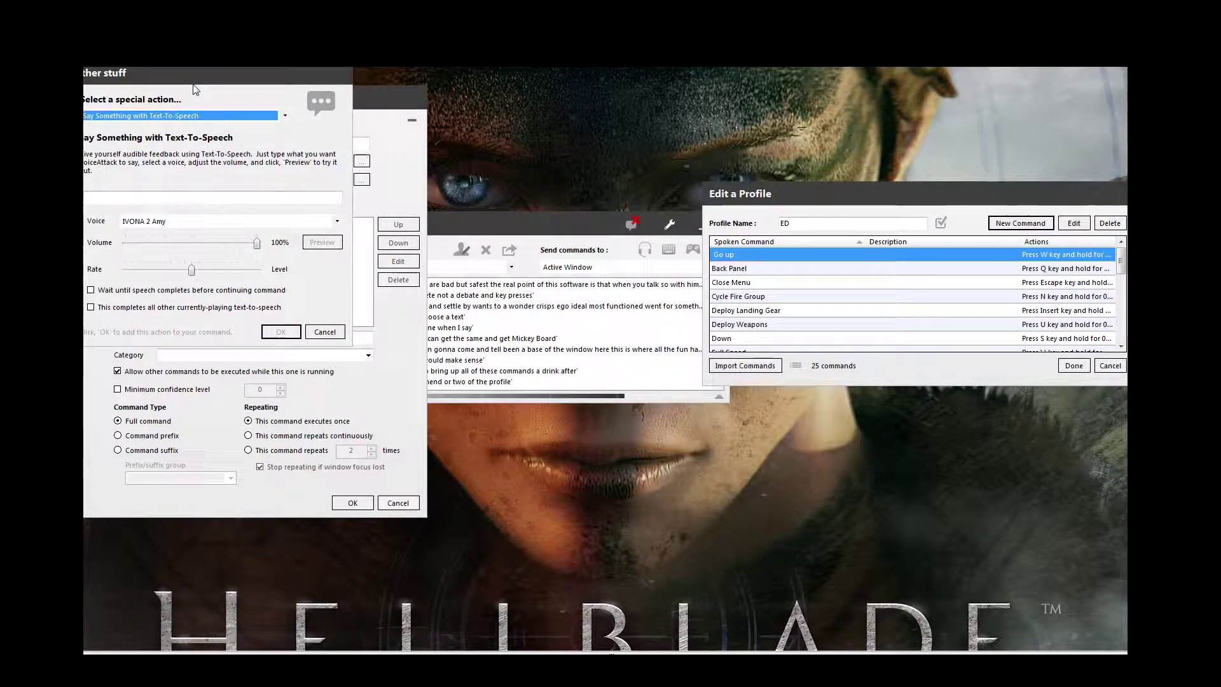
click(282, 119)
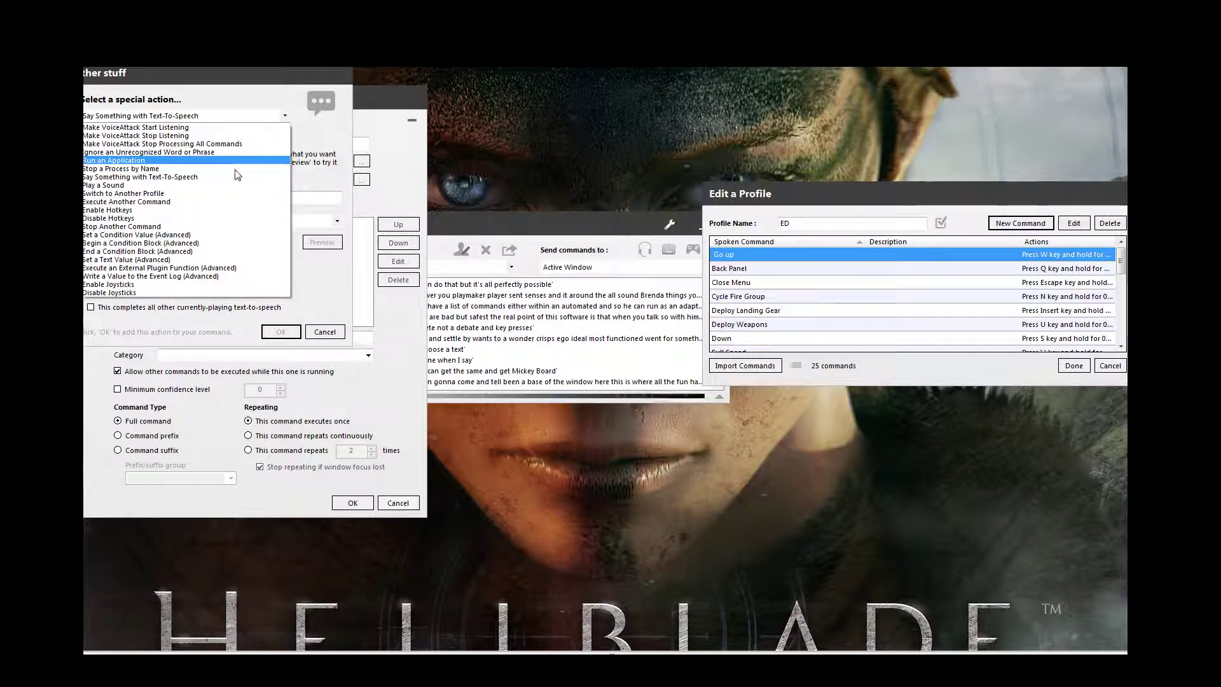
click(201, 177)
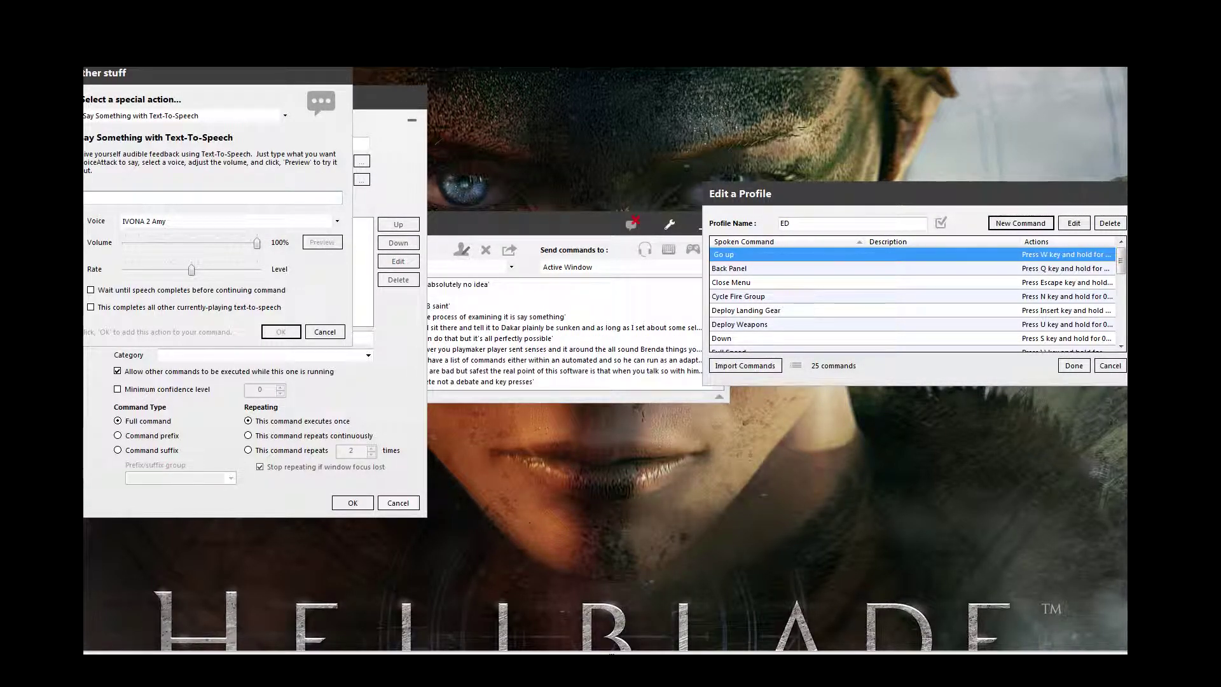
text(SEve)
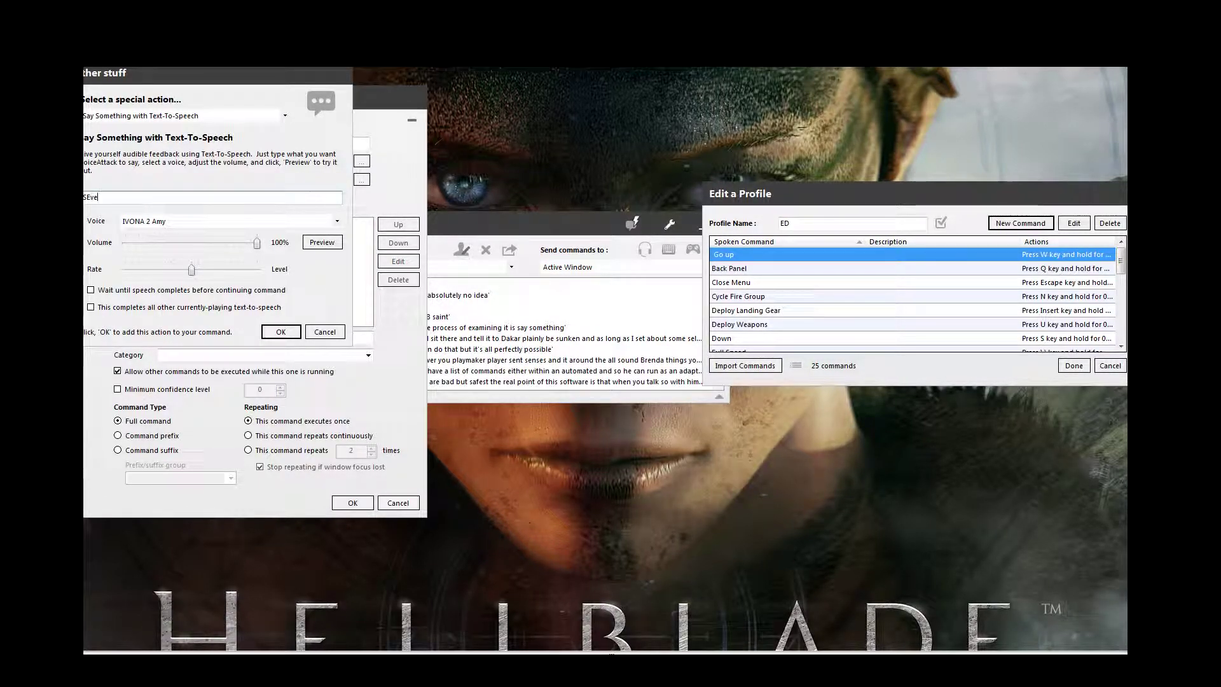
text(rything is working fine)
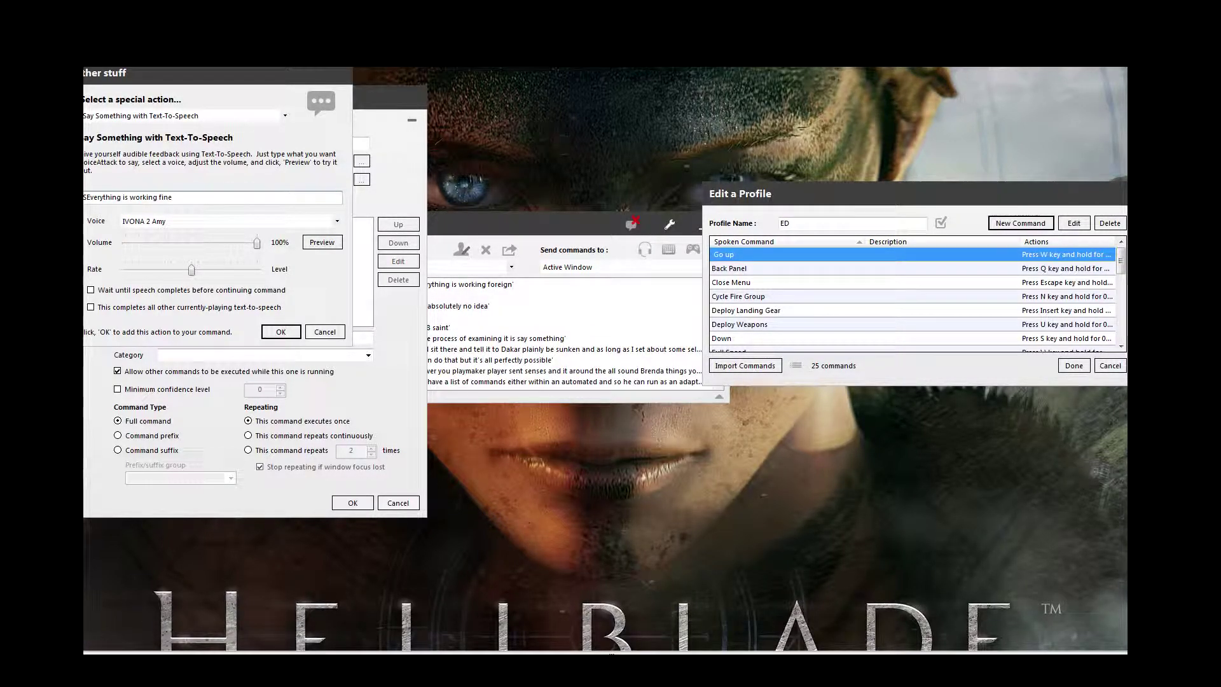
click(87, 197)
key(BackSpace)
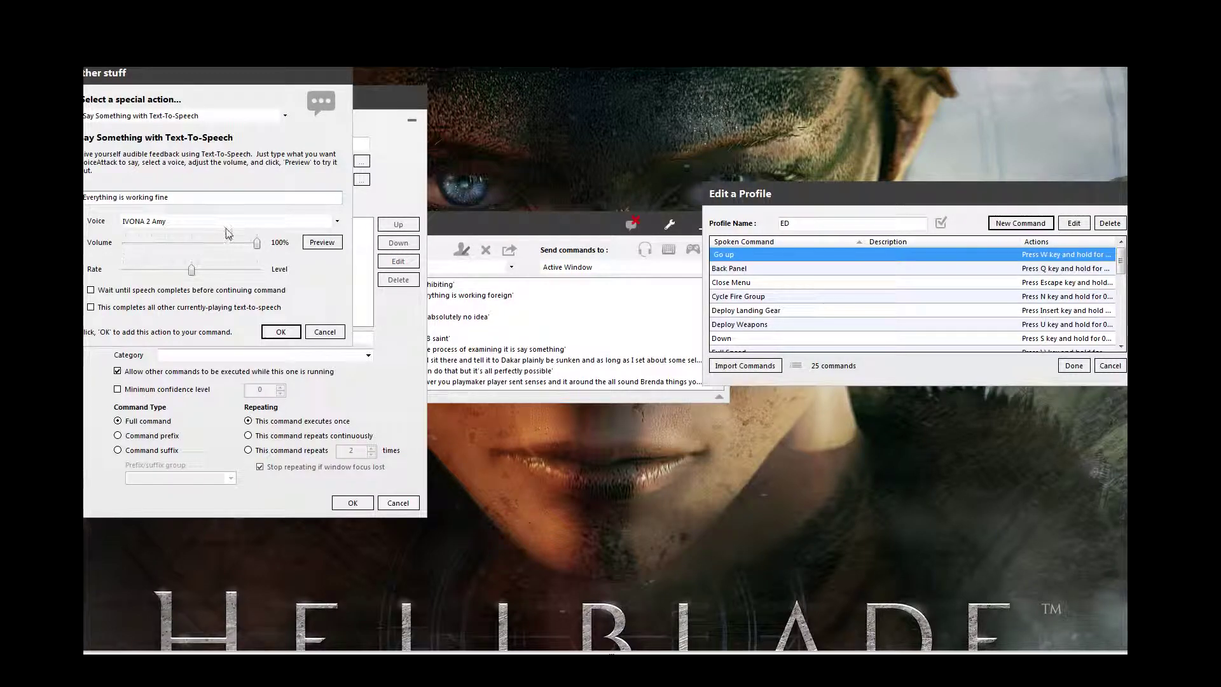
click(289, 196)
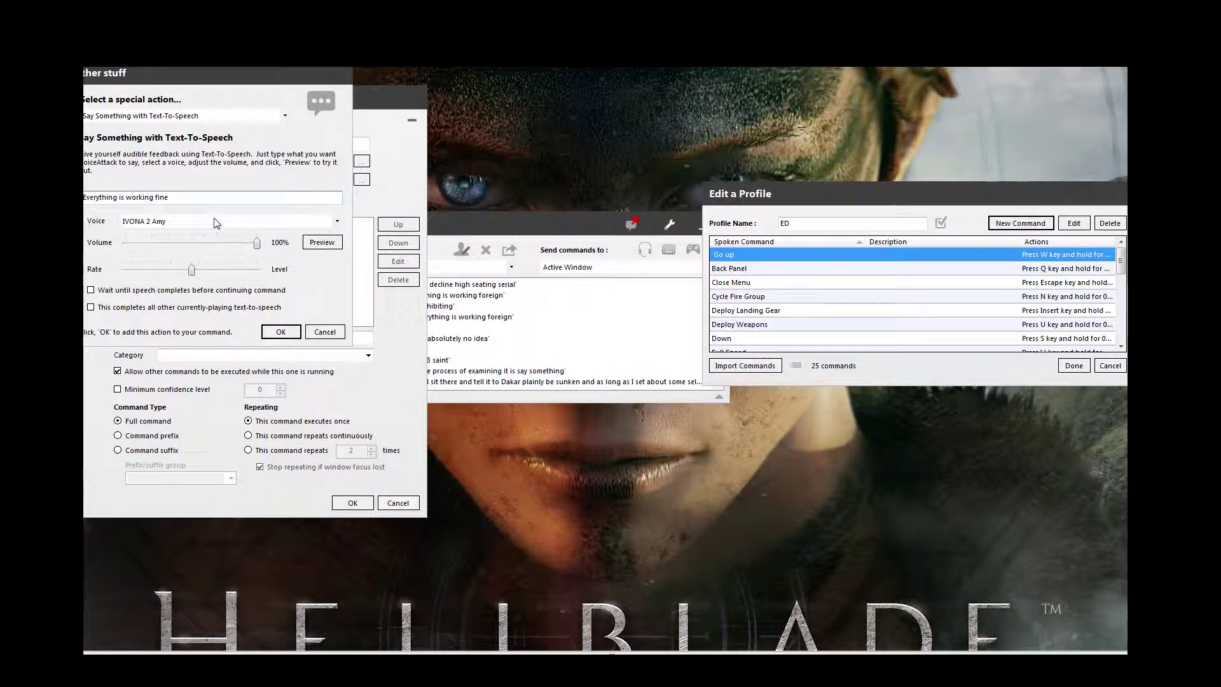
Step: Choose the IVONA 2 Amy voice for the speech action and save the YouTube Test command in the ED profile
click(178, 222)
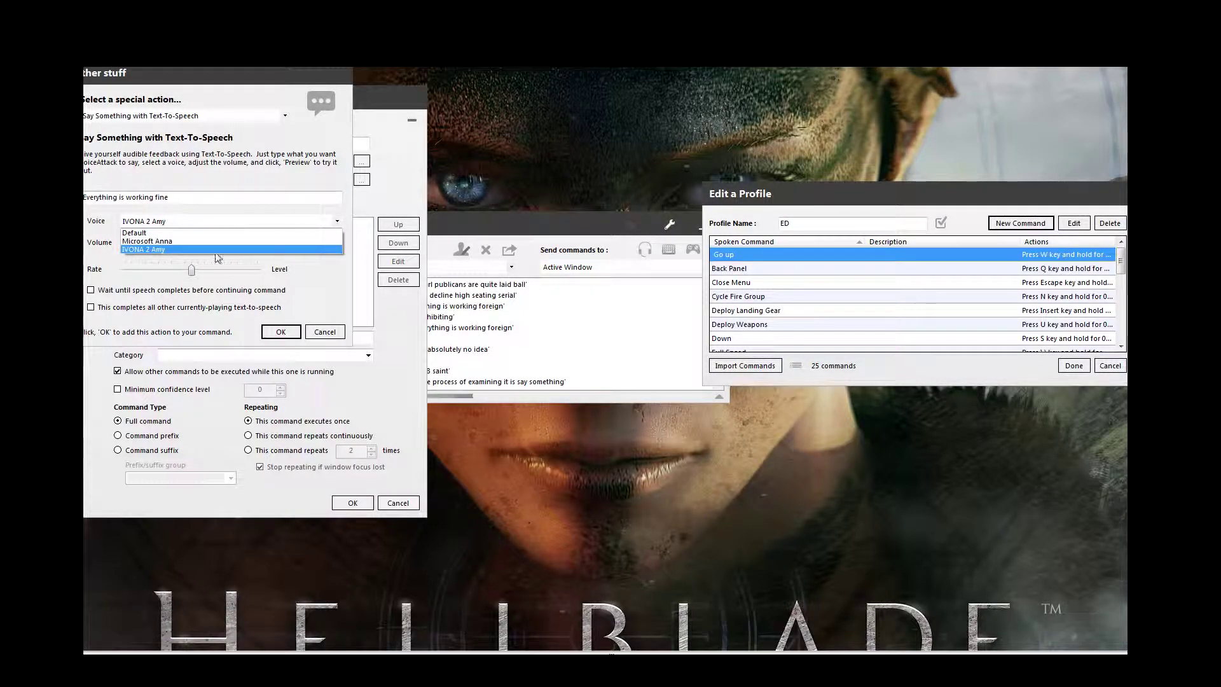
click(198, 251)
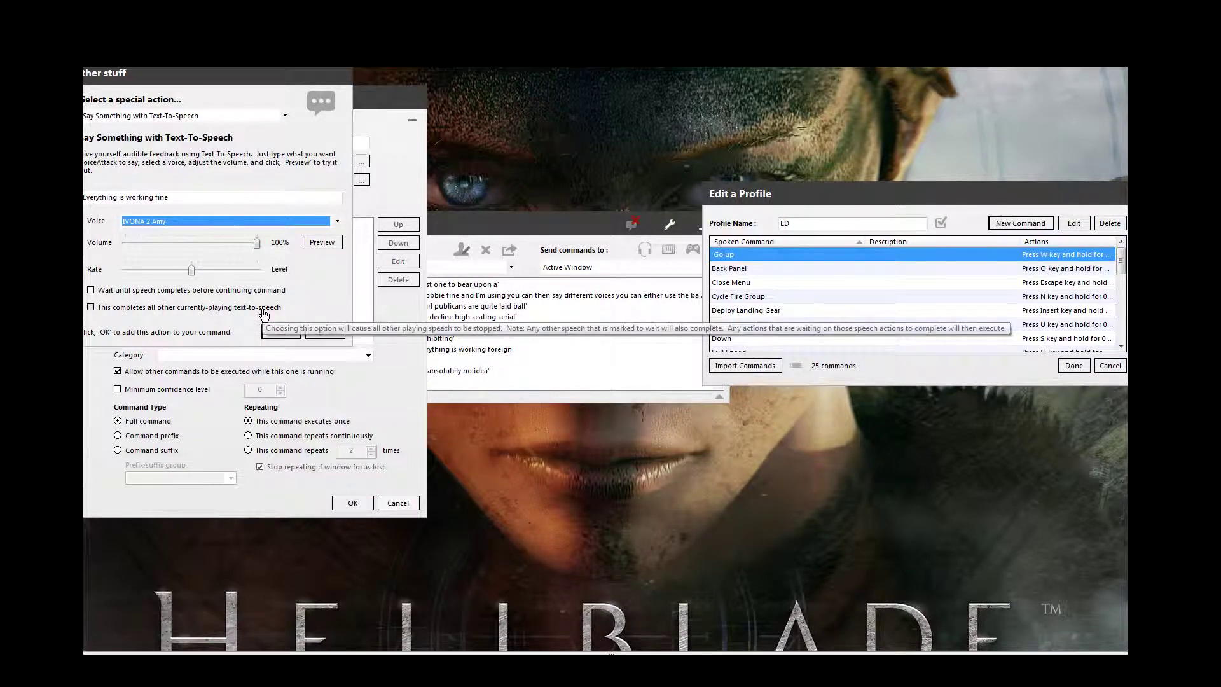
click(281, 331)
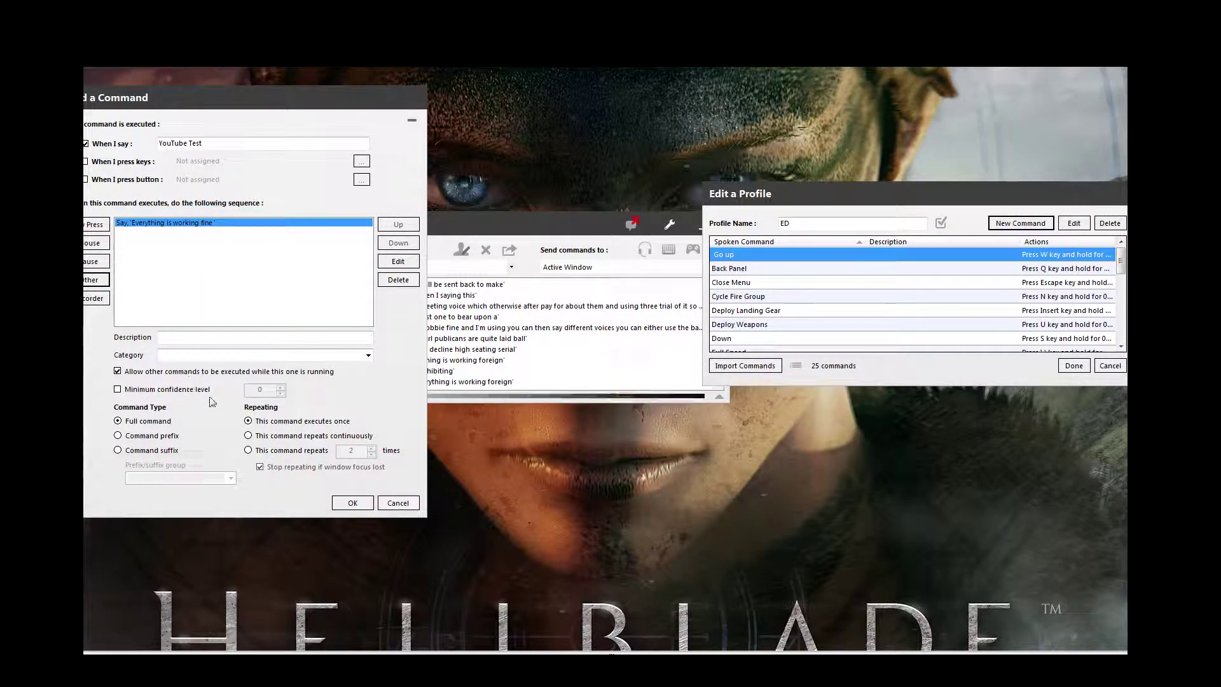
click(353, 502)
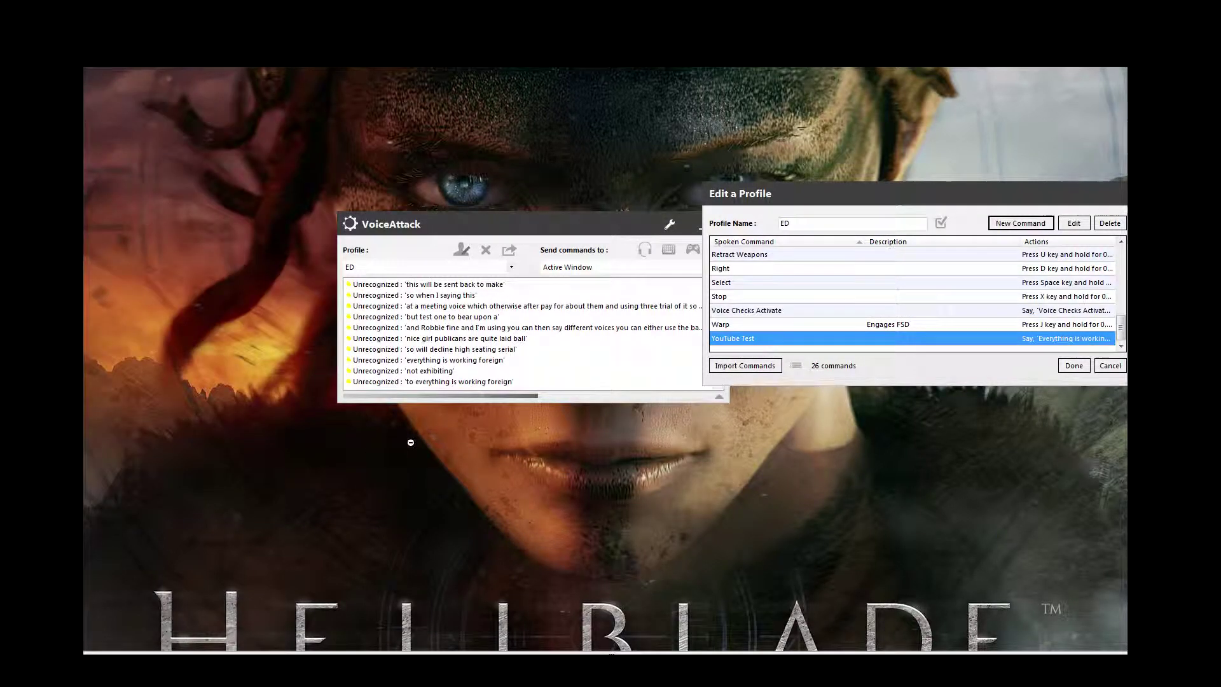
click(1074, 365)
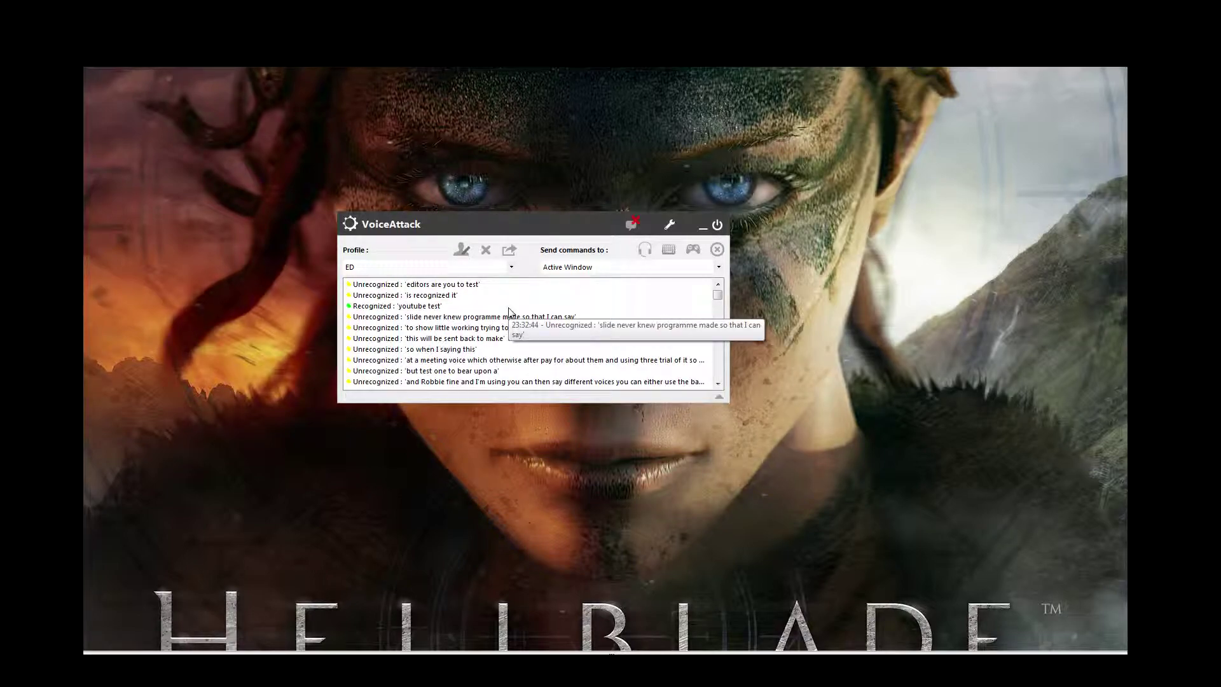
Step: Add another new command to the ED profile with the spoken phrase "Just for good measure"
click(462, 253)
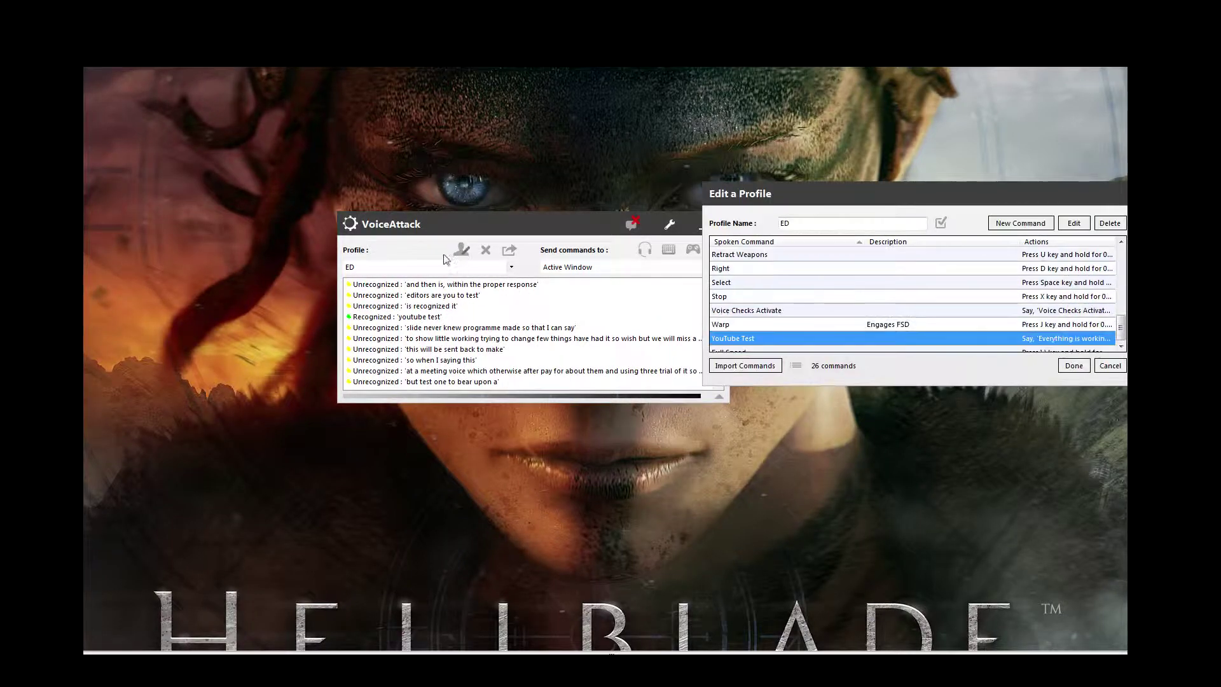
click(1041, 224)
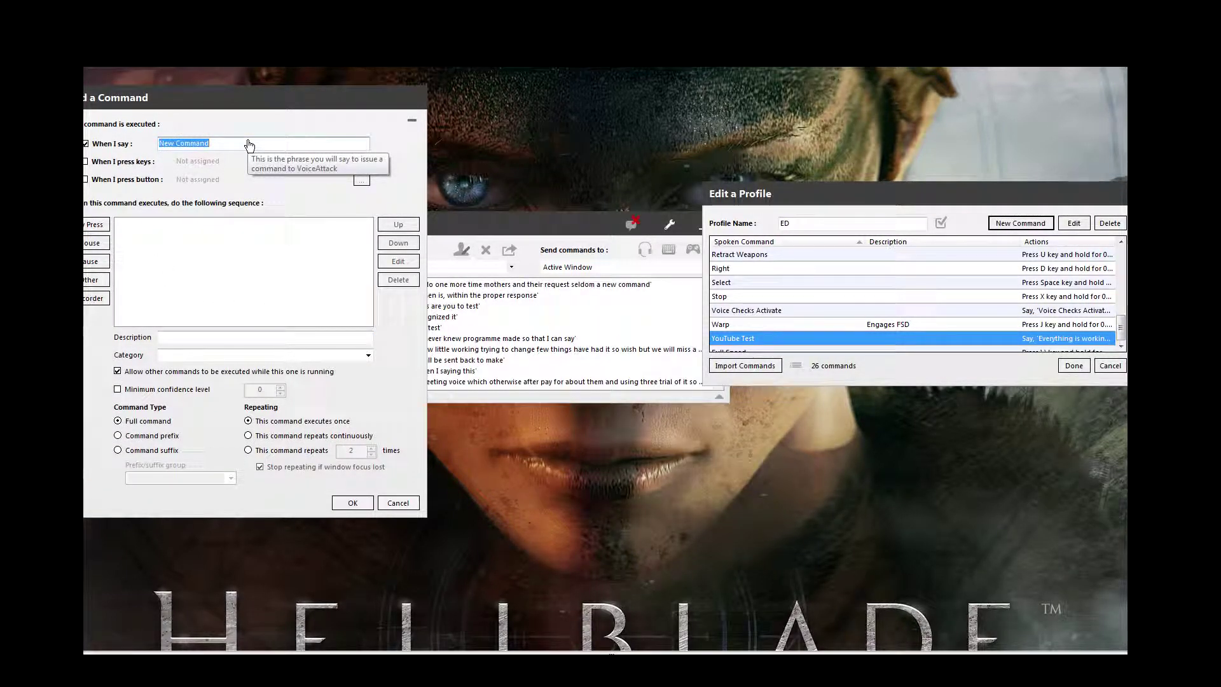
key(BackSpace)
text(Jus)
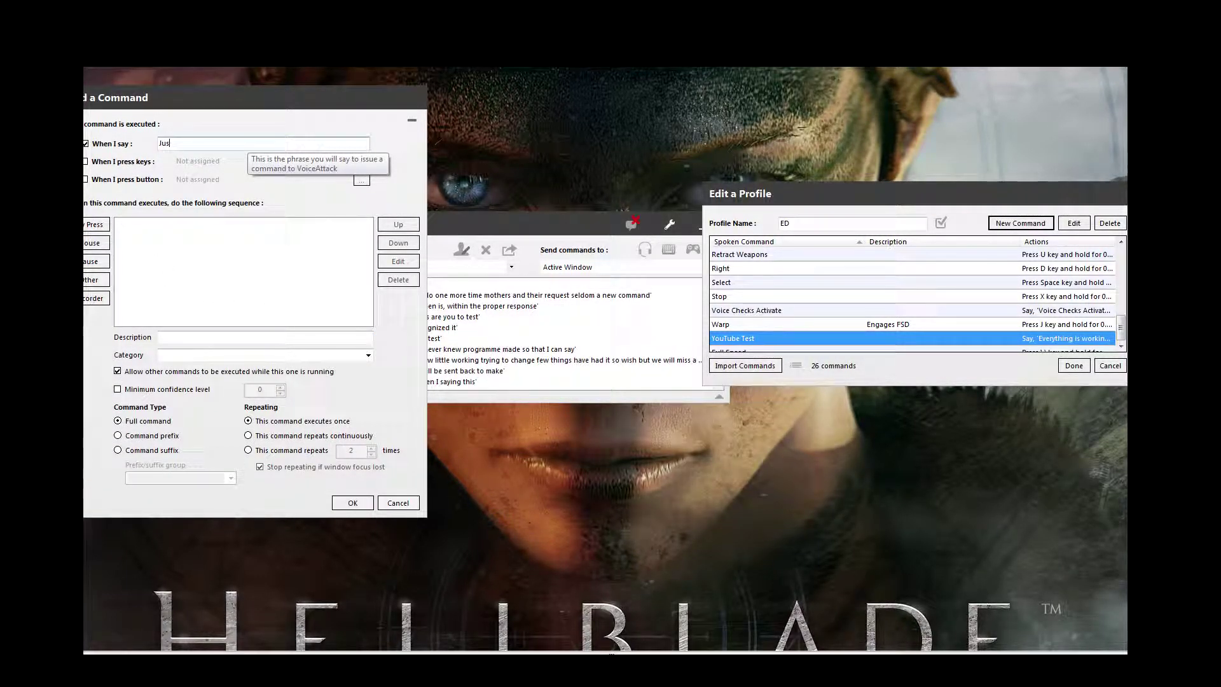
text(t for good mea)
text(sure)
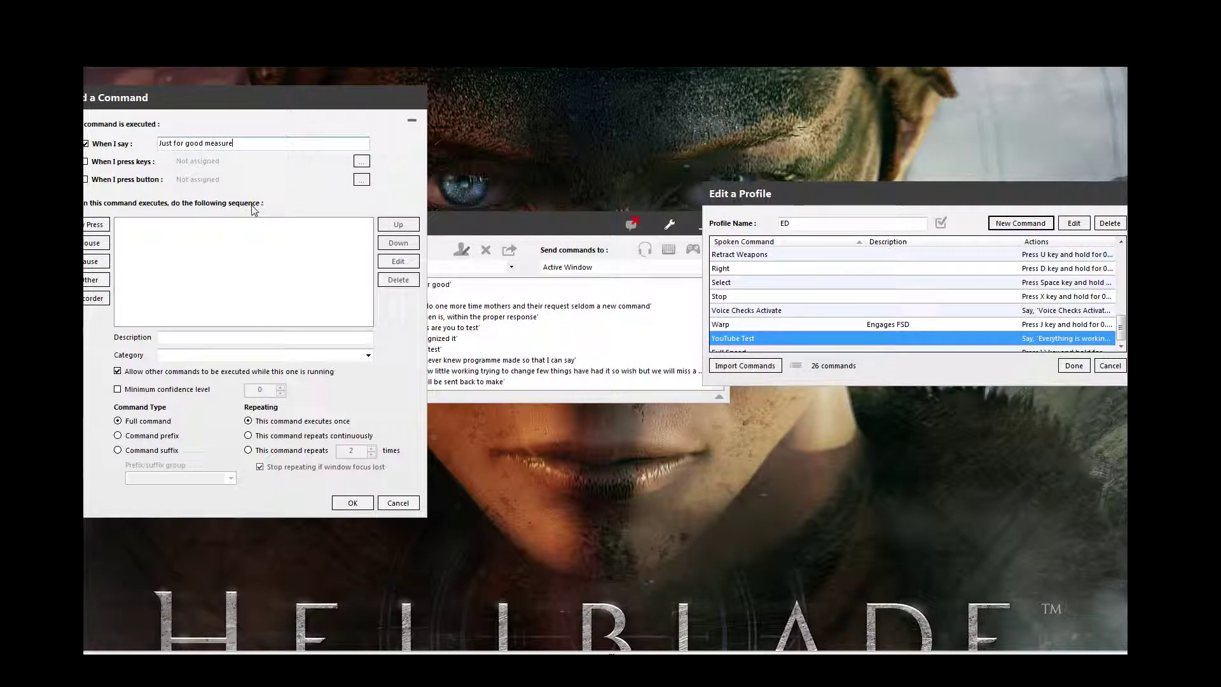
Step: Give the command a text-to-speech action saying "Alright enough of this shit", and save the command and the ED profile
click(95, 280)
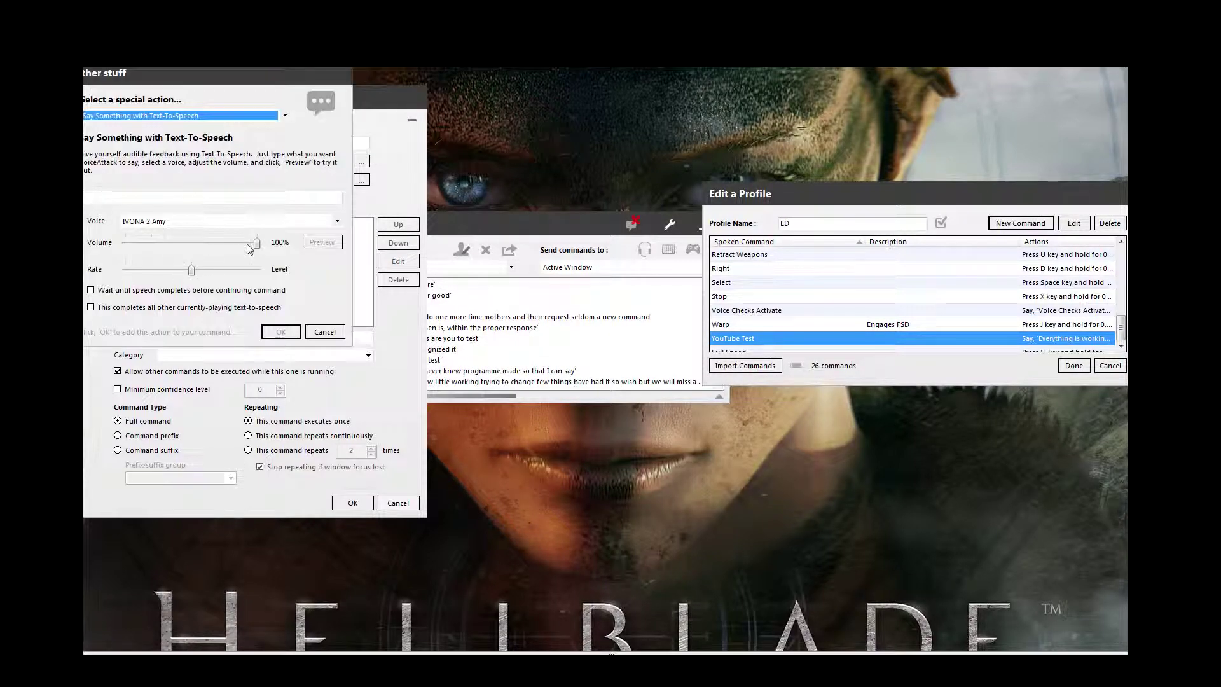
click(196, 197)
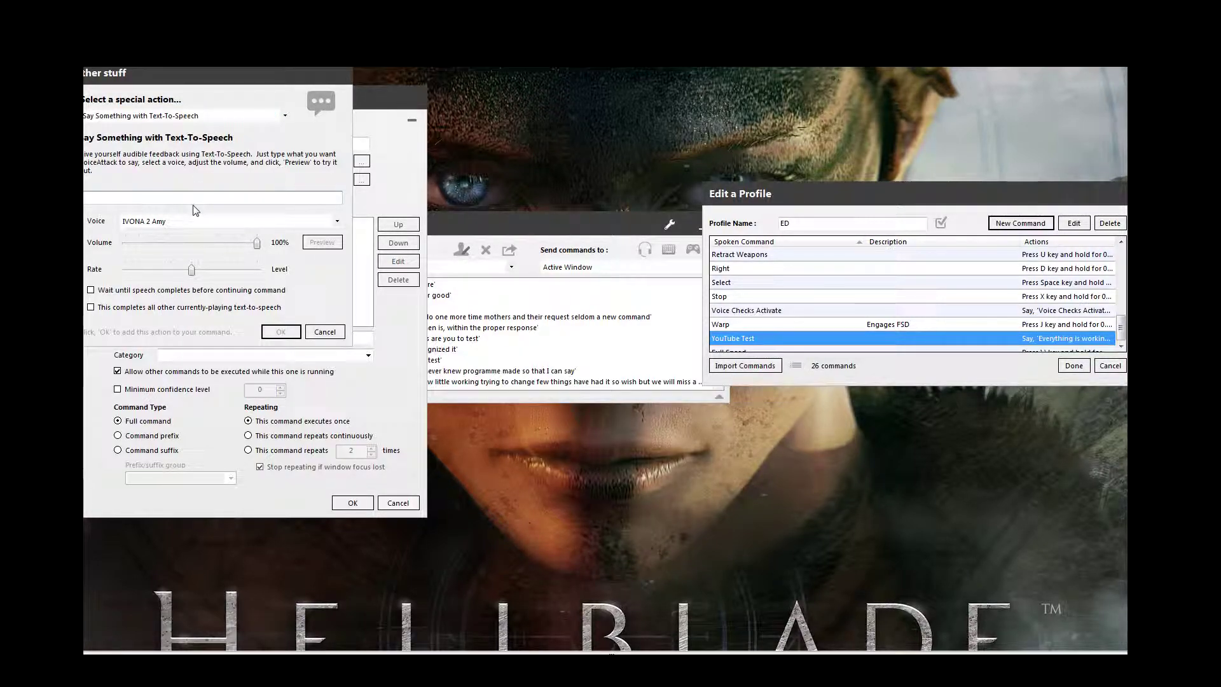
text(Alr)
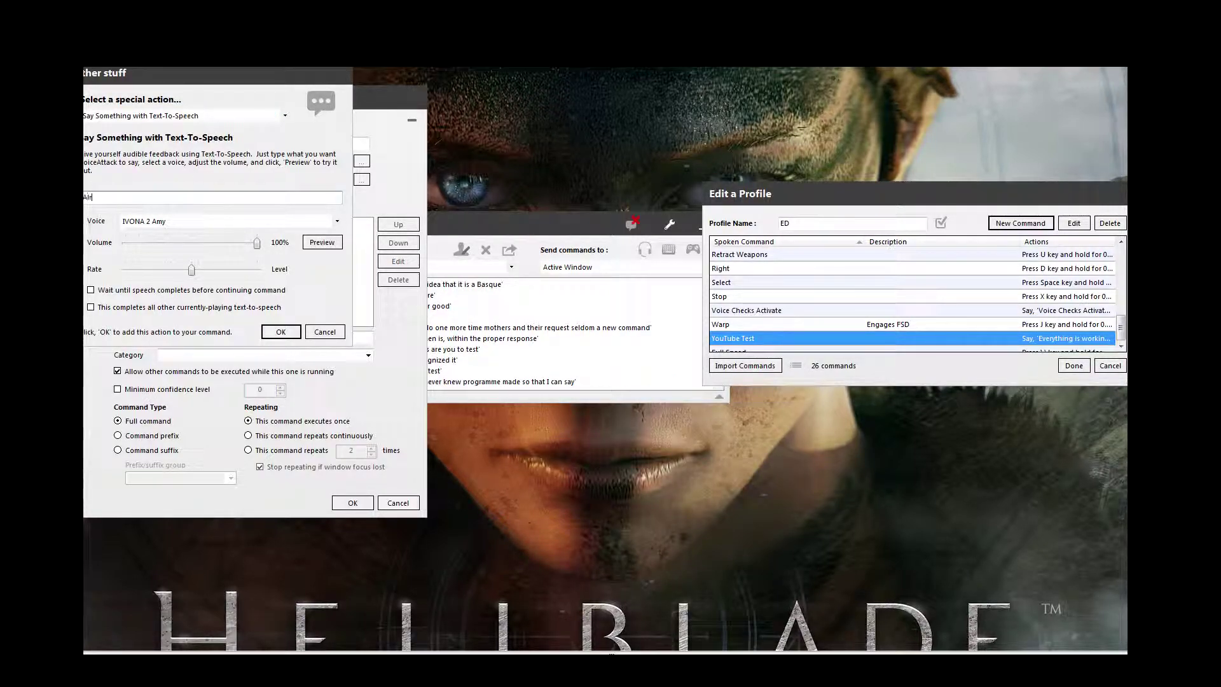
text(ight enough of th)
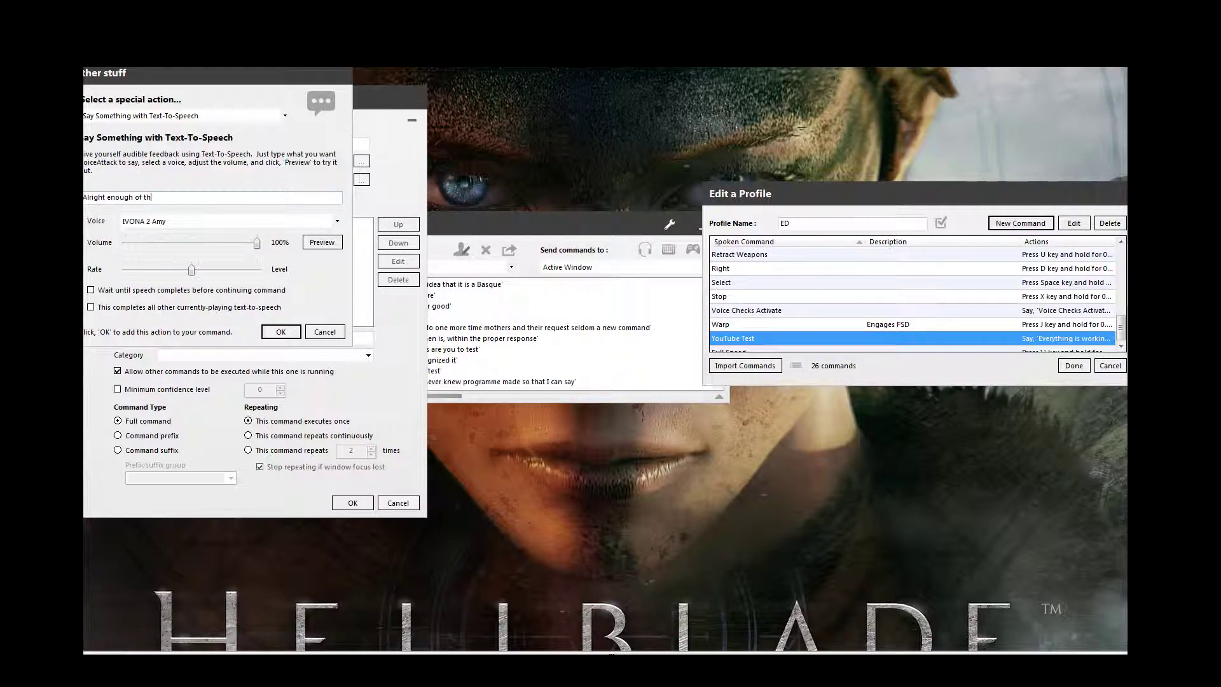
text(is s)
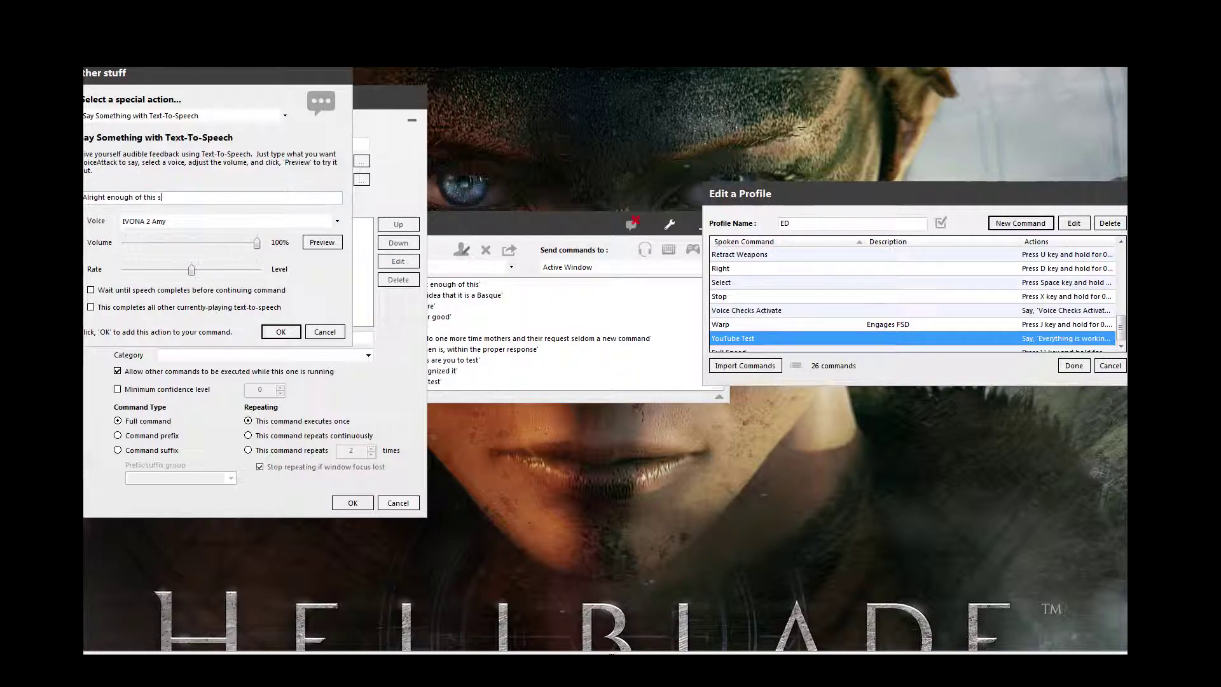
text(hit)
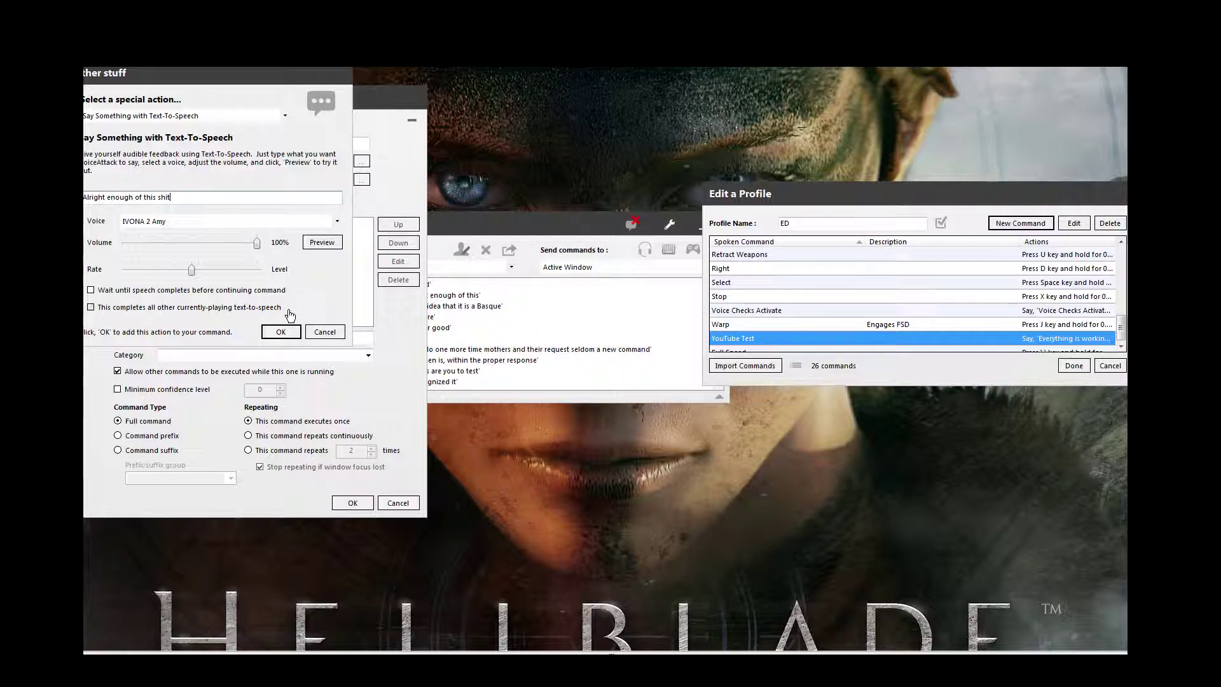
click(280, 332)
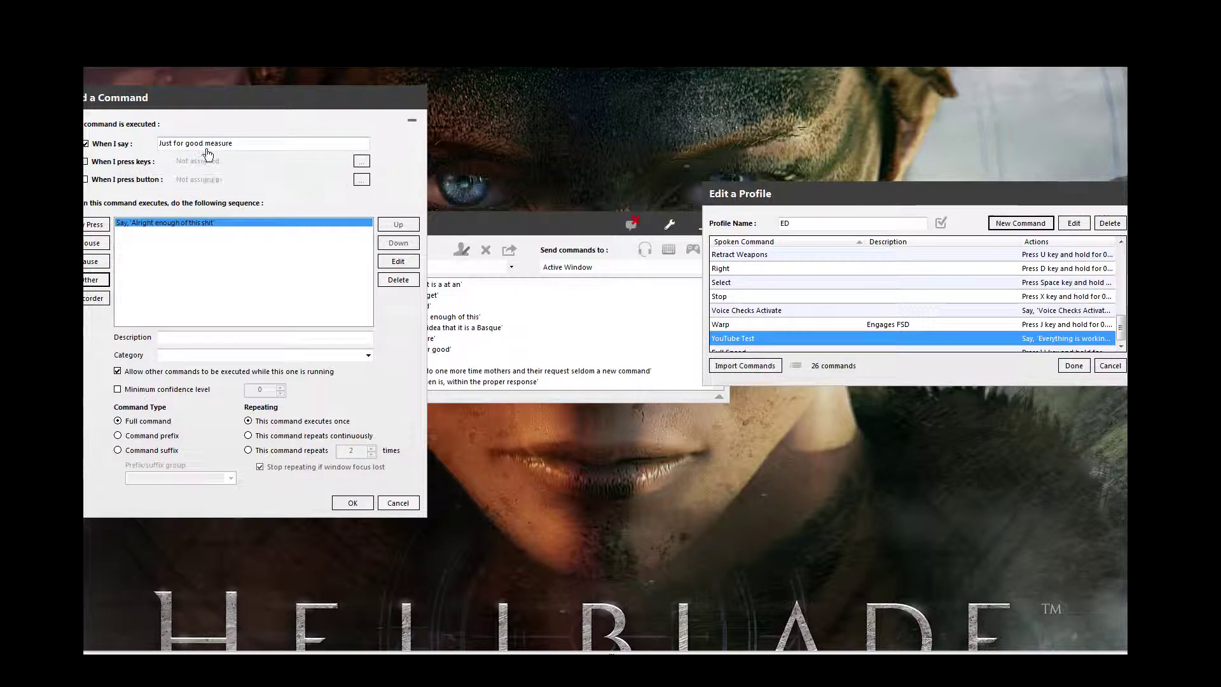
click(353, 503)
click(1070, 366)
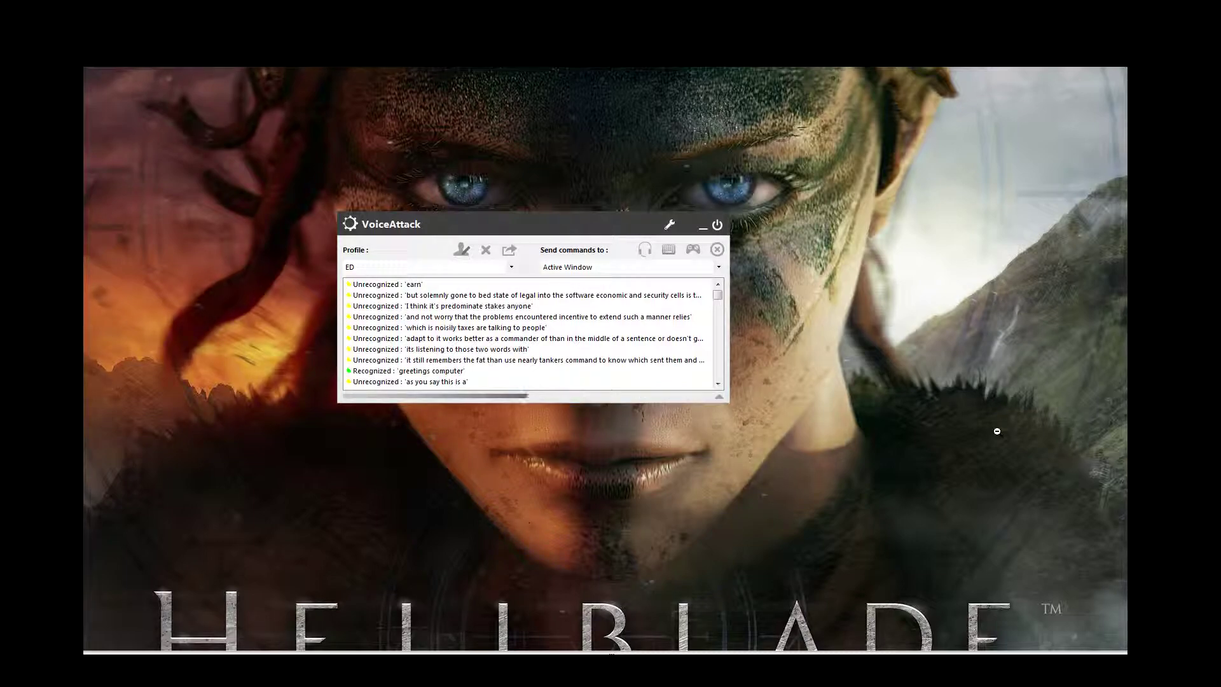
right_click(869, 448)
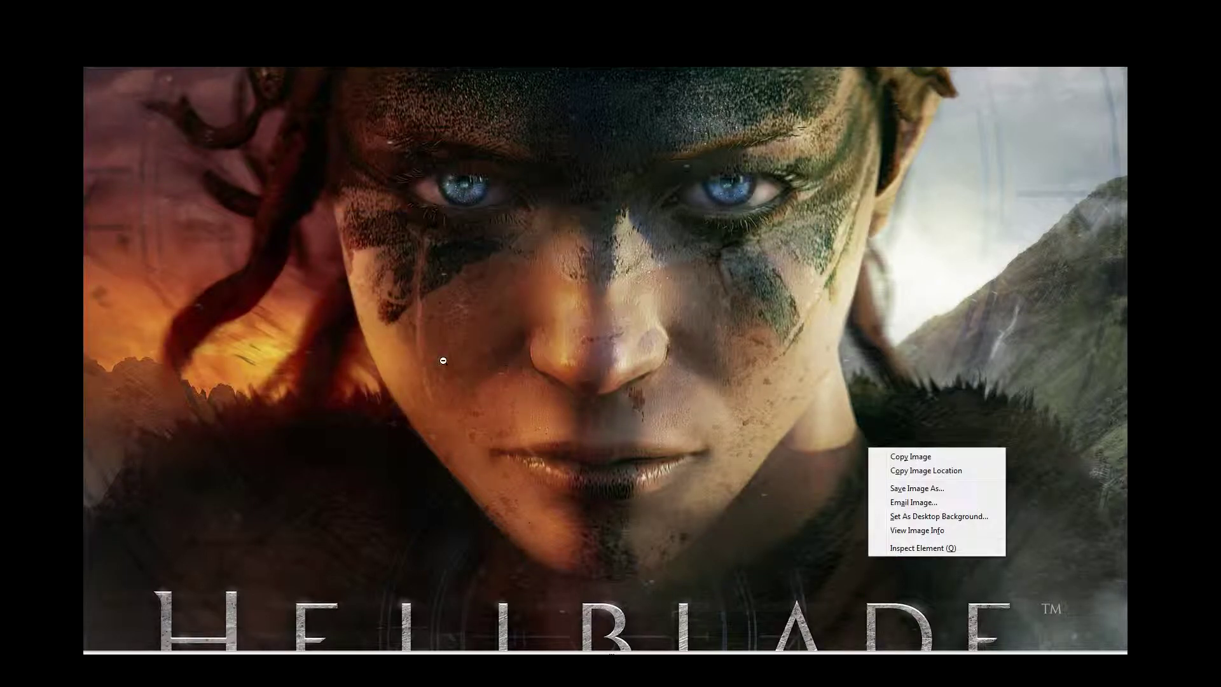
click(293, 519)
key(alt+Tab)
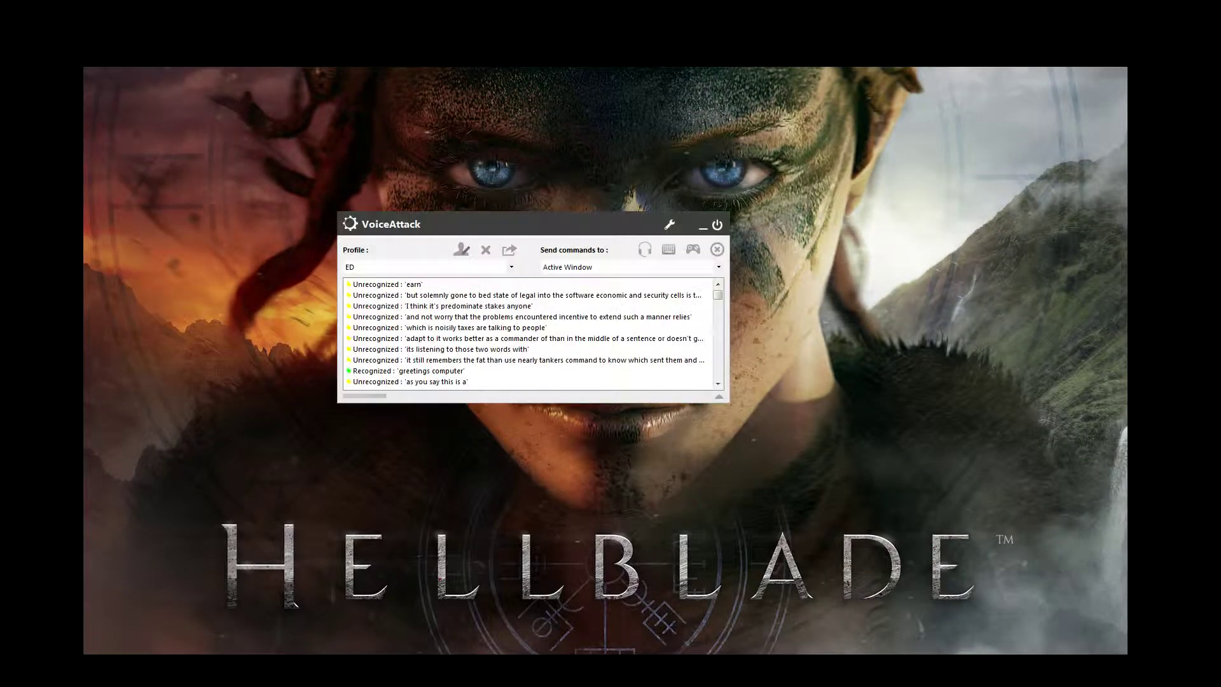
Step: Examine the speech engine and recognition settings in the VoiceAttack options, closing them without changes
click(669, 224)
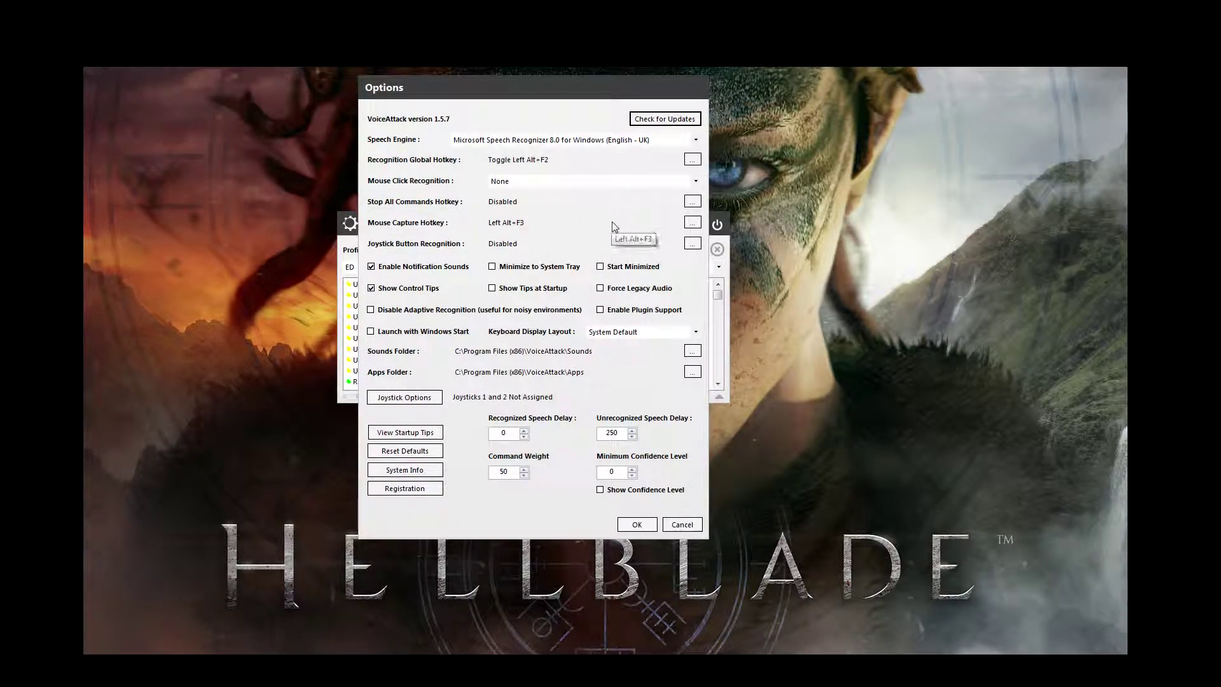
click(636, 524)
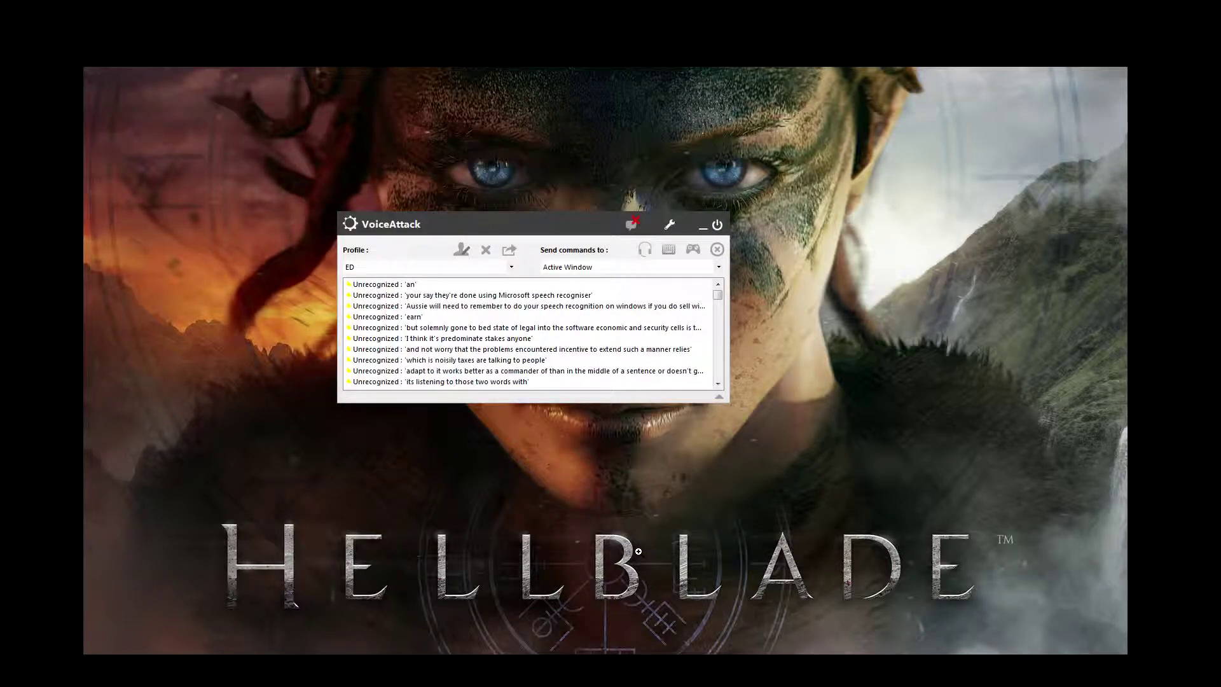